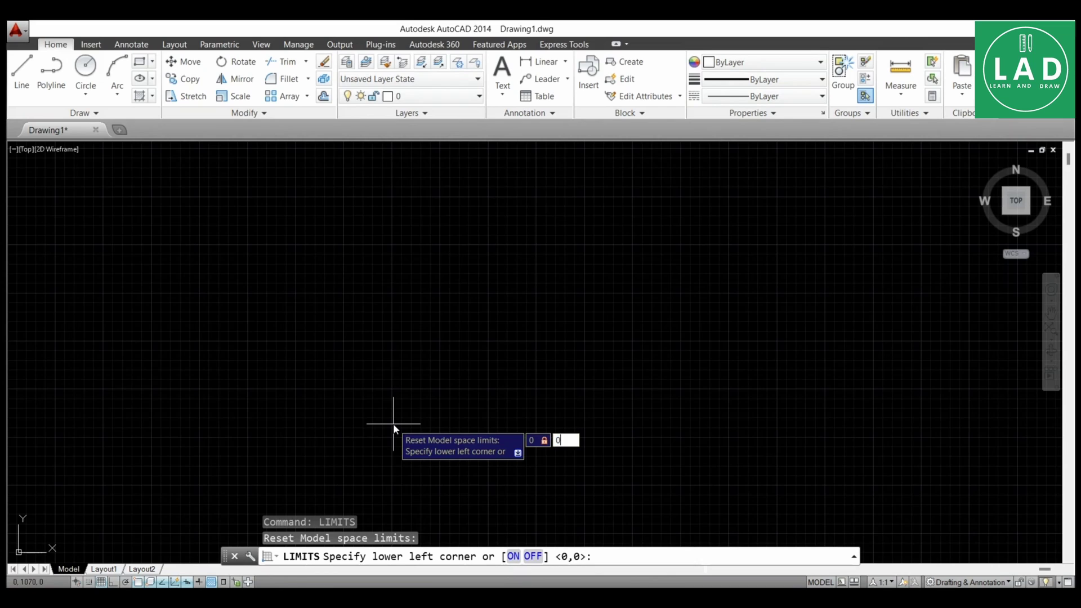
Step: Set the model space limits with lower-left corner 0,0 and upper-right corner 300,300
{"action": "key", "text": "Return"}
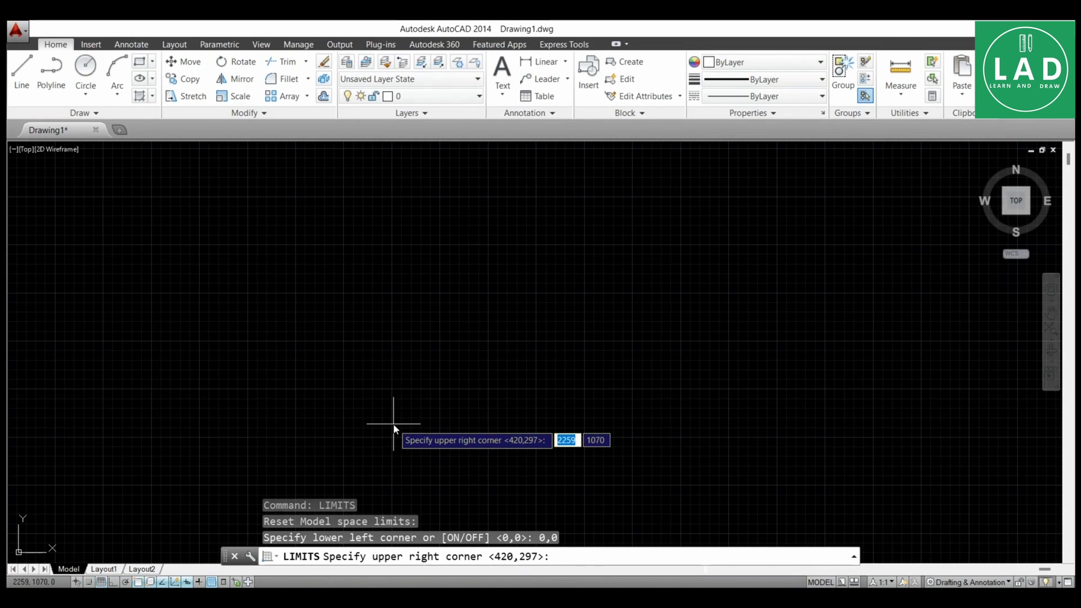
{"action": "type", "text": "300"}
{"action": "key", "text": "Tab"}
{"action": "type", "text": "300"}
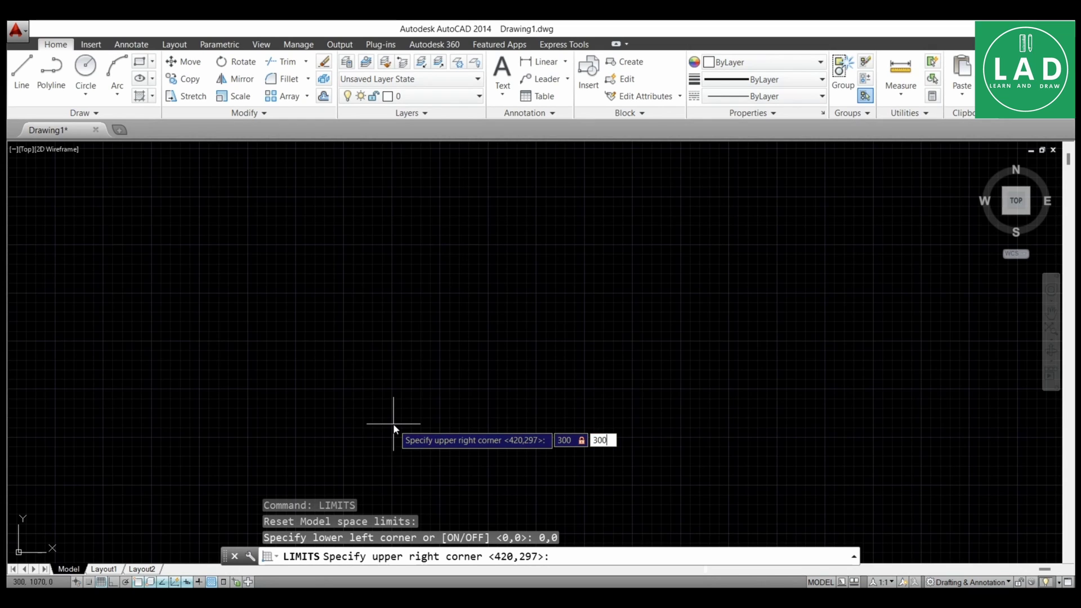
{"action": "key", "text": "Return"}
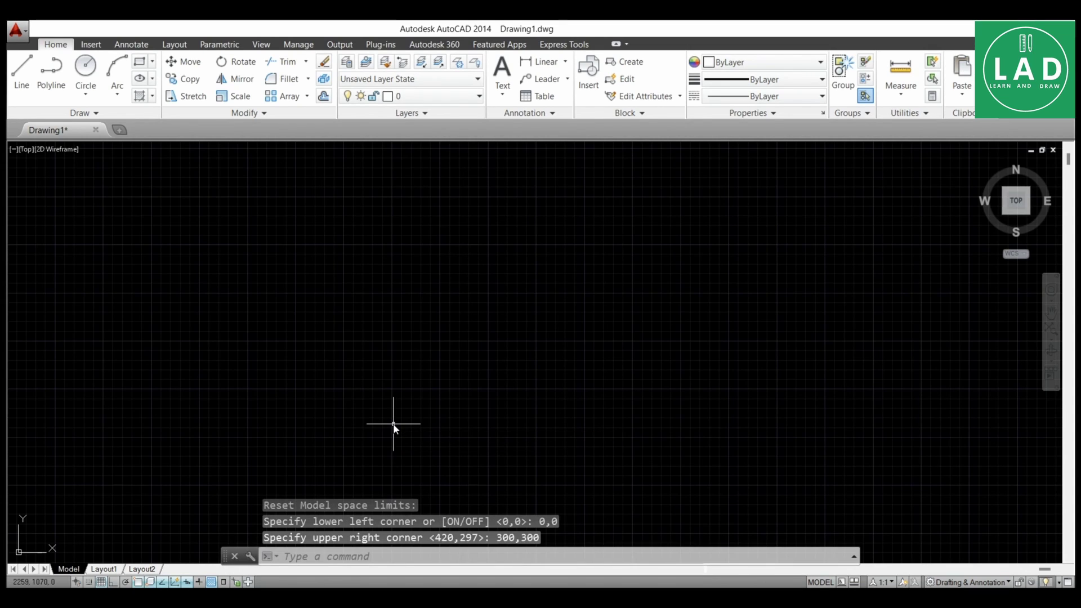
Step: Zoom to show all of the drawing limits, using the All option of the Zoom command
{"action": "type", "text": "Z"}
{"action": "key", "text": "Return"}
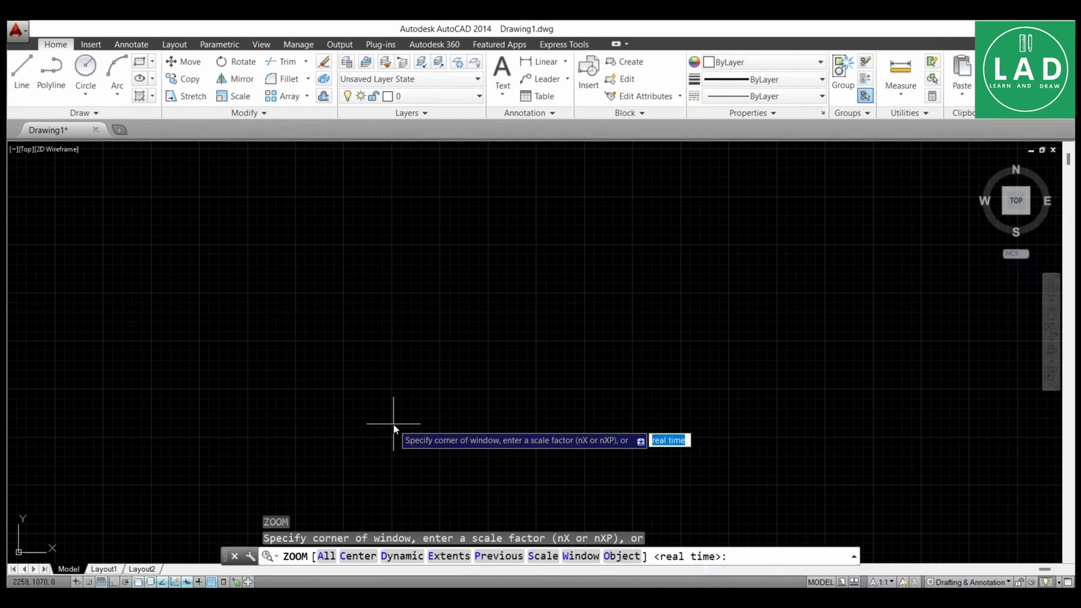
{"action": "type", "text": "a"}
{"action": "key", "text": "Return"}
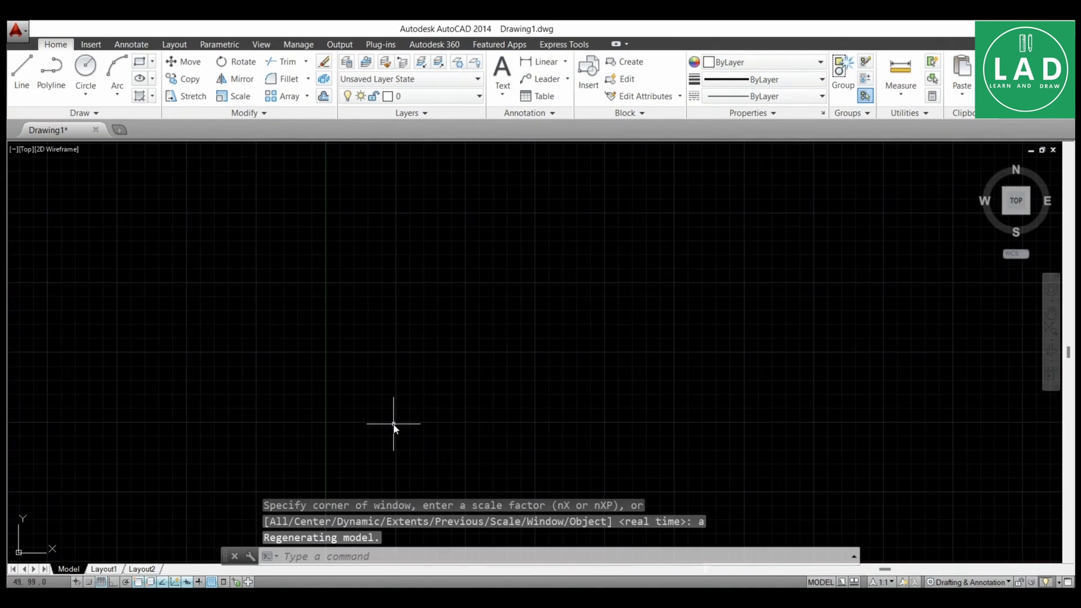
{"action": "mouse_move", "coordinate": [391, 428]}
{"action": "middle_mouse_down"}
{"action": "mouse_move", "coordinate": [343, 366]}
{"action": "mouse_move", "coordinate": [101, 357]}
{"action": "mouse_move", "coordinate": [88, 374]}
{"action": "middle_mouse_up"}
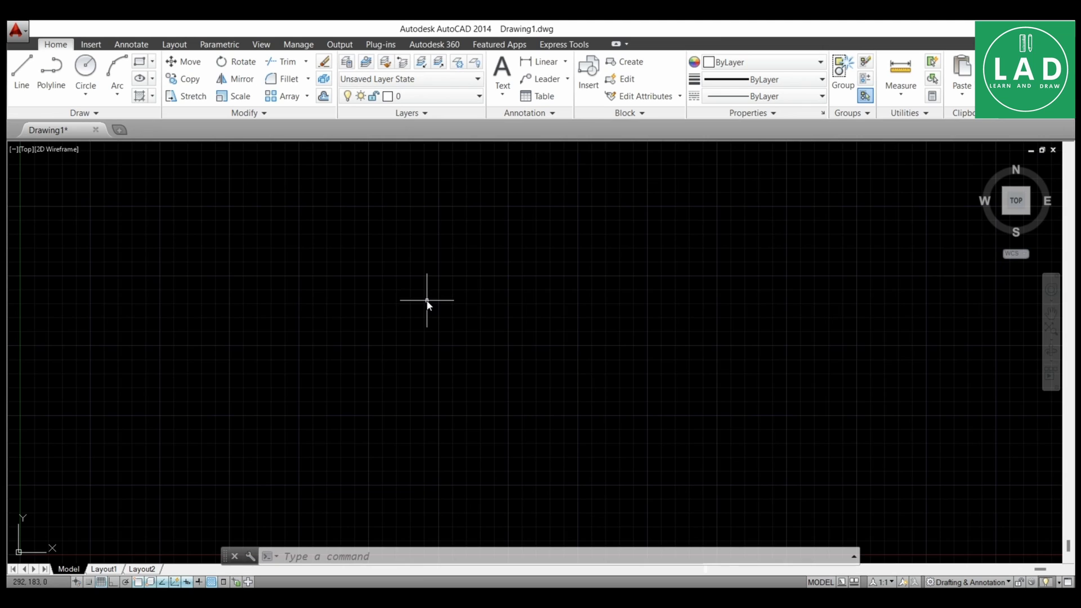
Step: Set the SNAPSTYL system variable to 1 to switch to isometric snap
{"action": "type", "text": "snapstyl"}
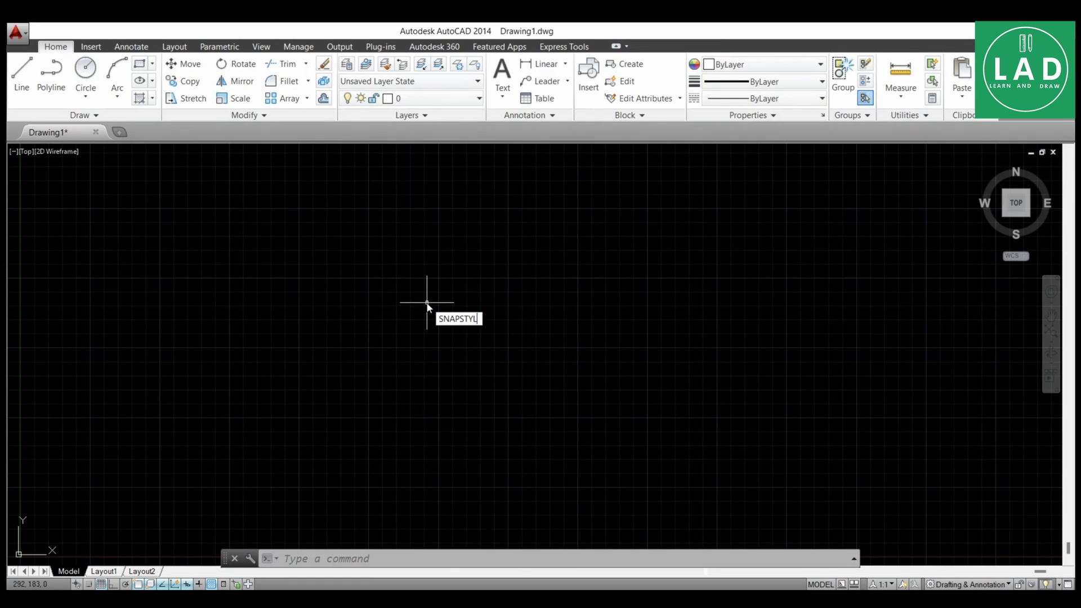
{"action": "key", "text": "Return"}
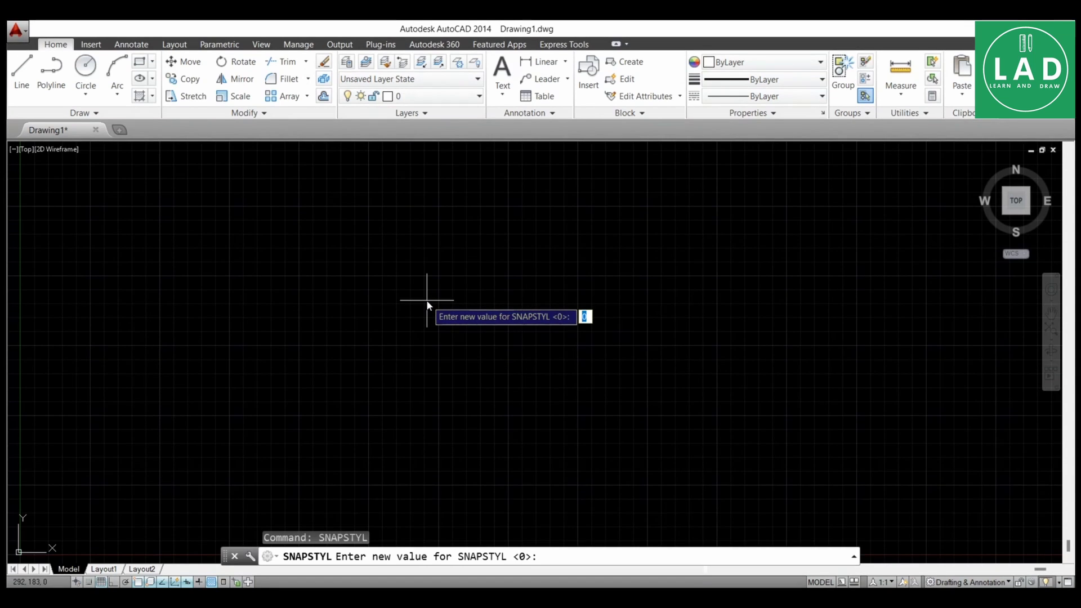
{"action": "type", "text": "1"}
{"action": "key", "text": "Return"}
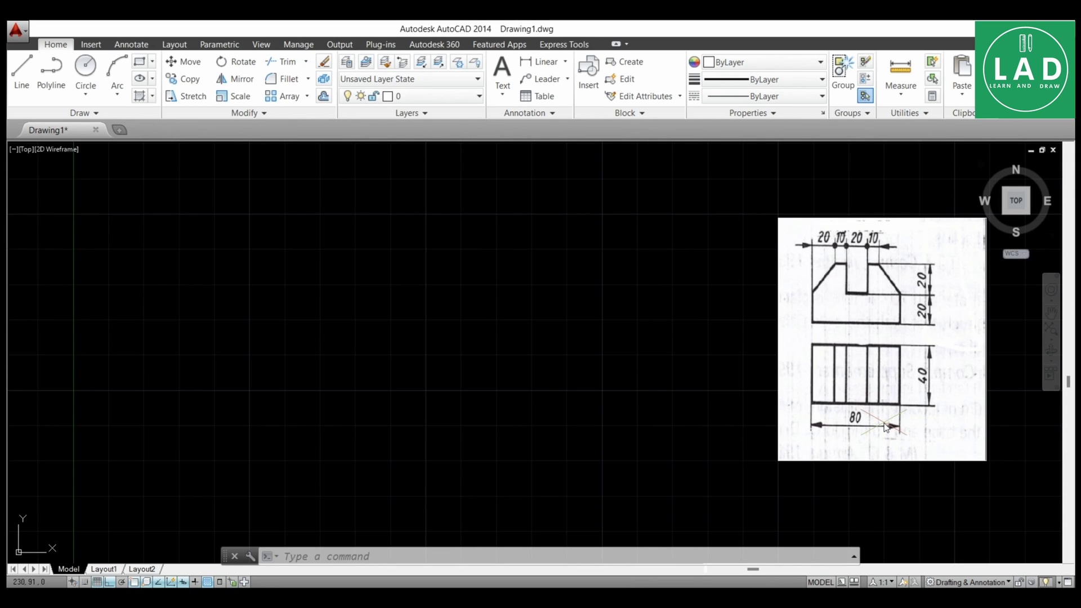
Step: Draw the closed isometric base outline with lines of 80 at 150°, 40 at 30°, 80 at 330° and 40 at 210°
{"action": "left_click", "coordinate": [21, 71]}
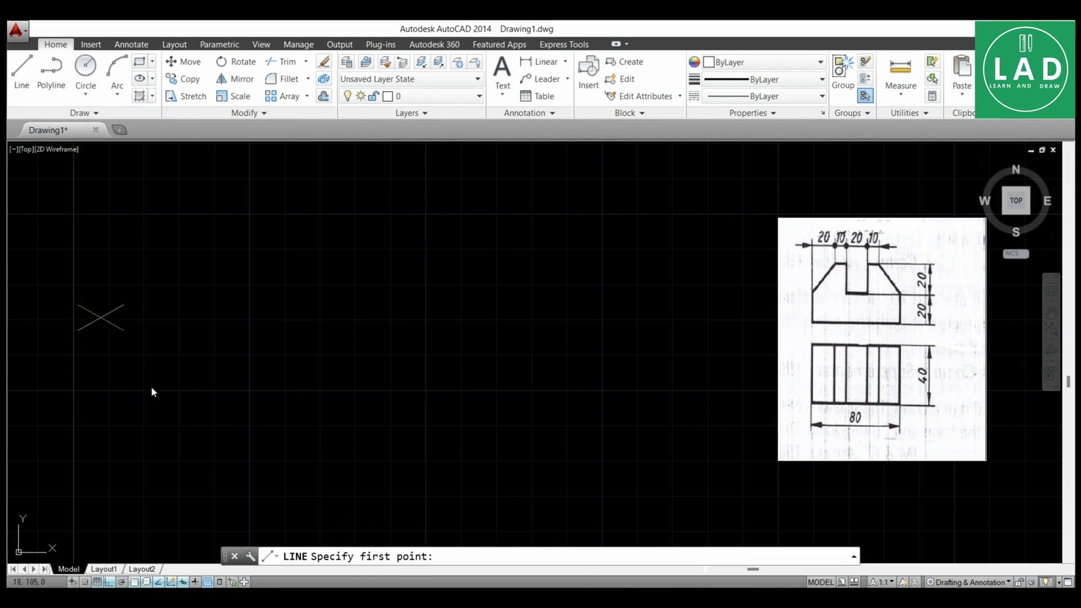
{"action": "left_click", "coordinate": [419, 466]}
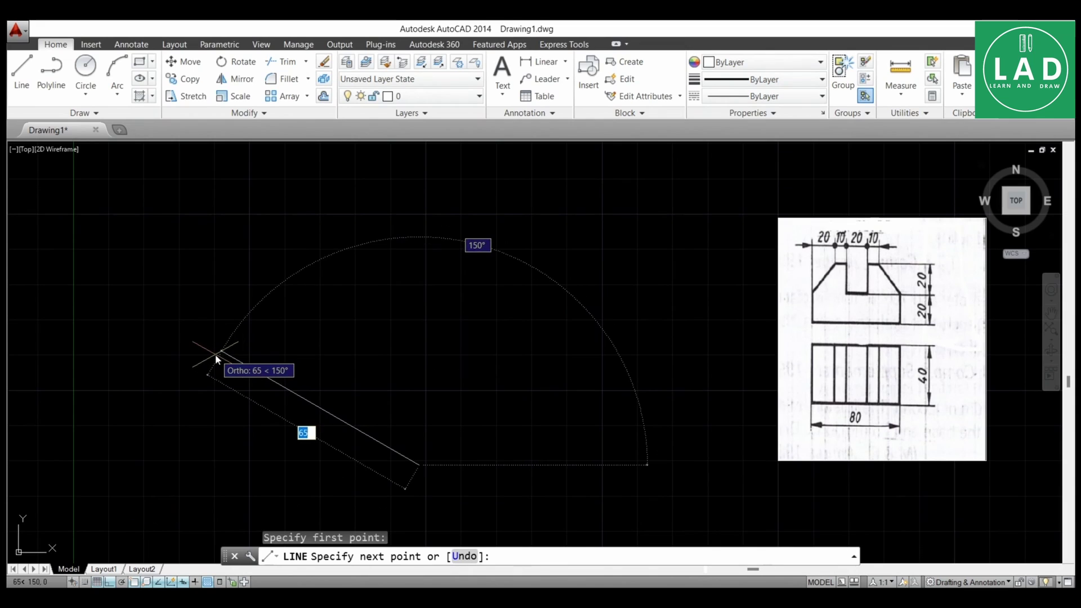
{"action": "type", "text": "80"}
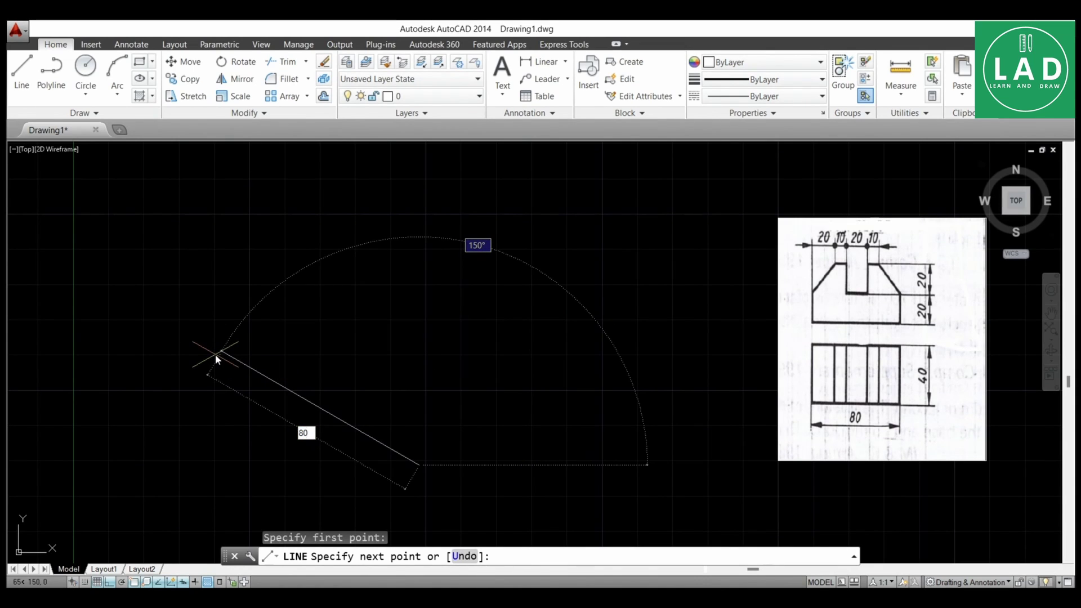
{"action": "key", "text": "Return"}
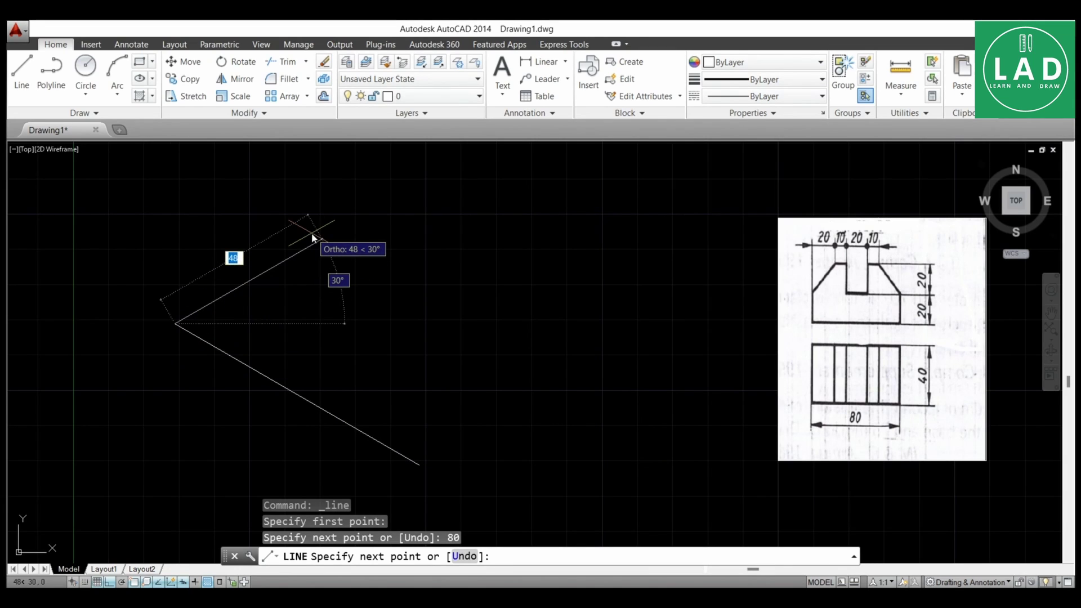
{"action": "type", "text": "40"}
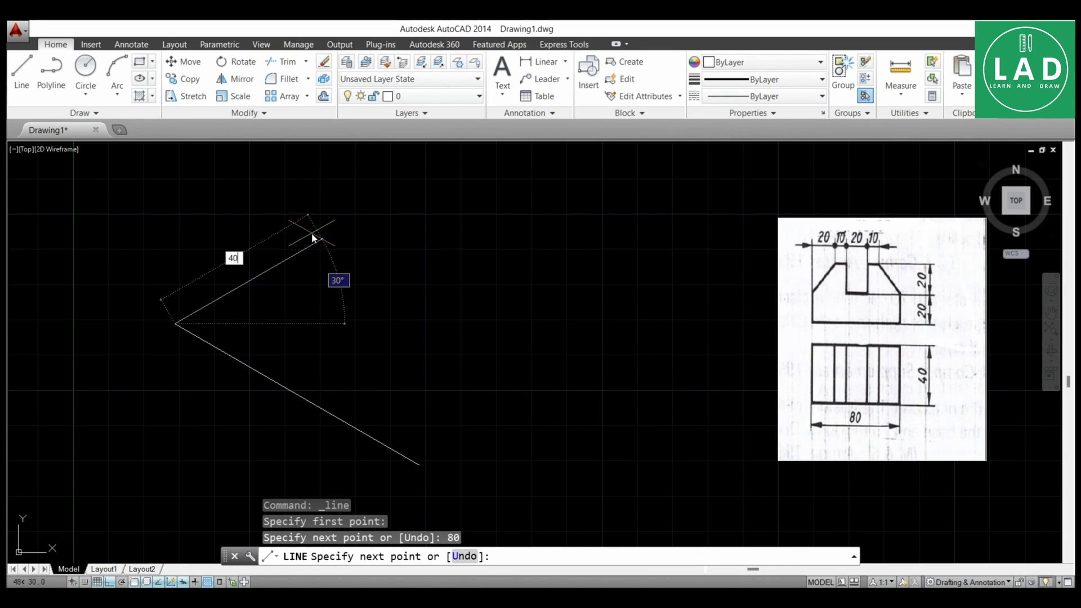
{"action": "key", "text": "Return"}
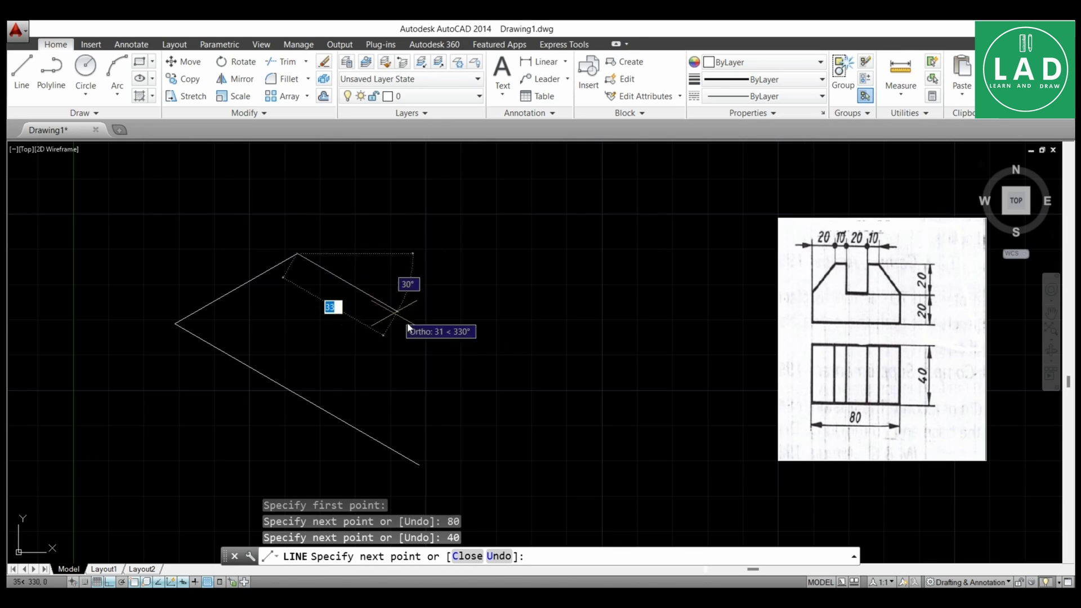
{"action": "type", "text": "80"}
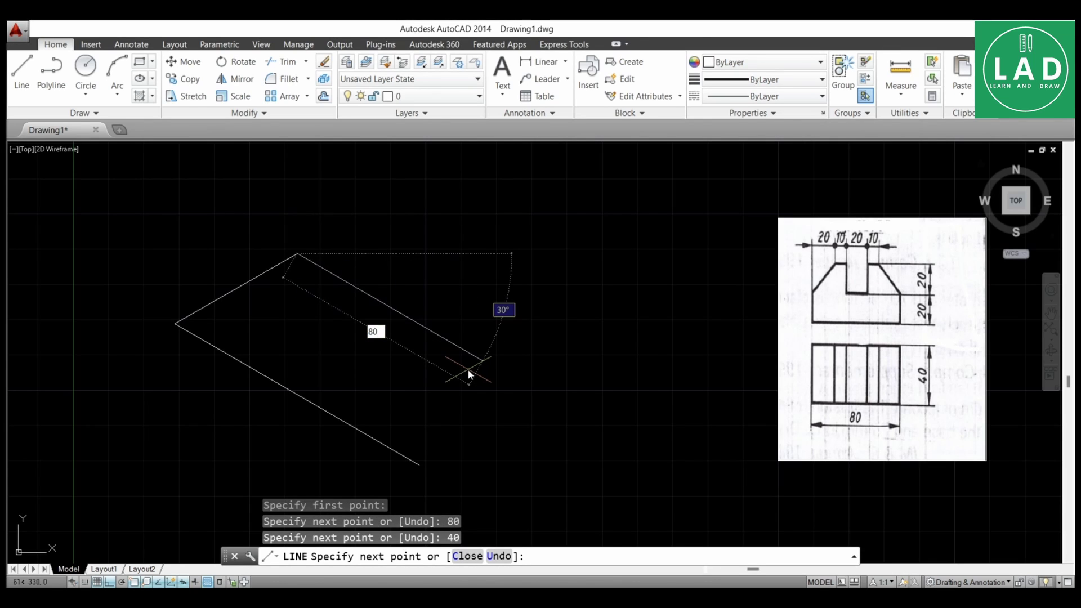
{"action": "key", "text": "Return"}
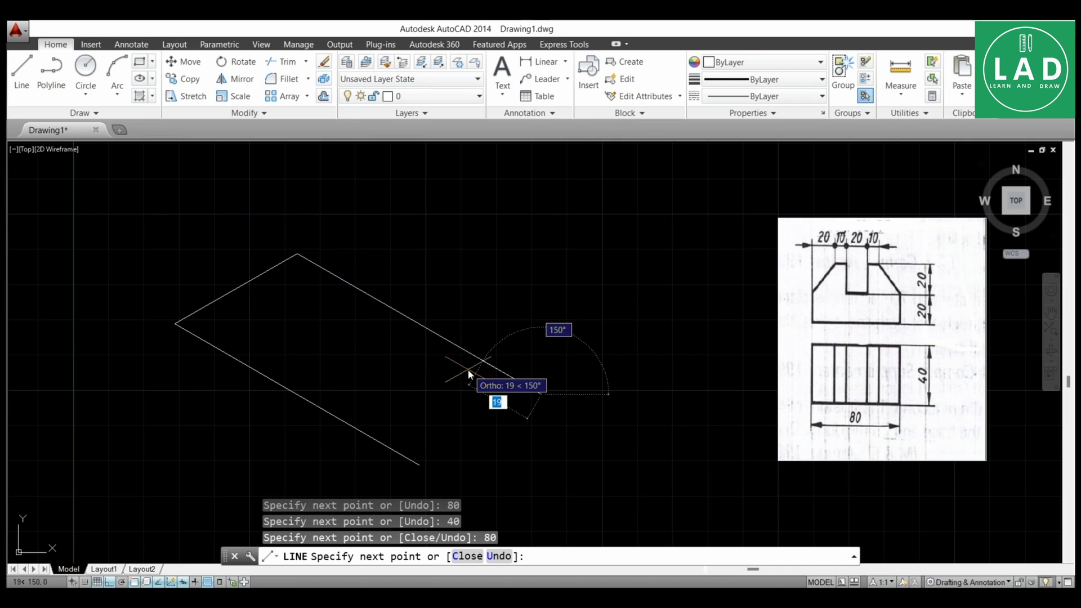
{"action": "type", "text": "40"}
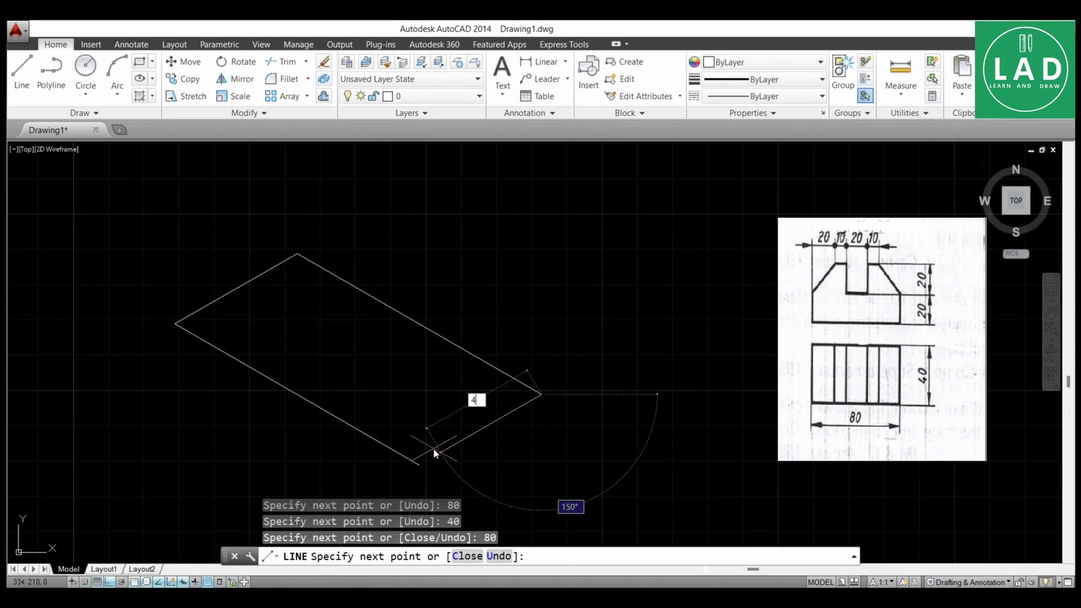
{"action": "key", "text": "Return"}
{"action": "key", "text": "Return"}
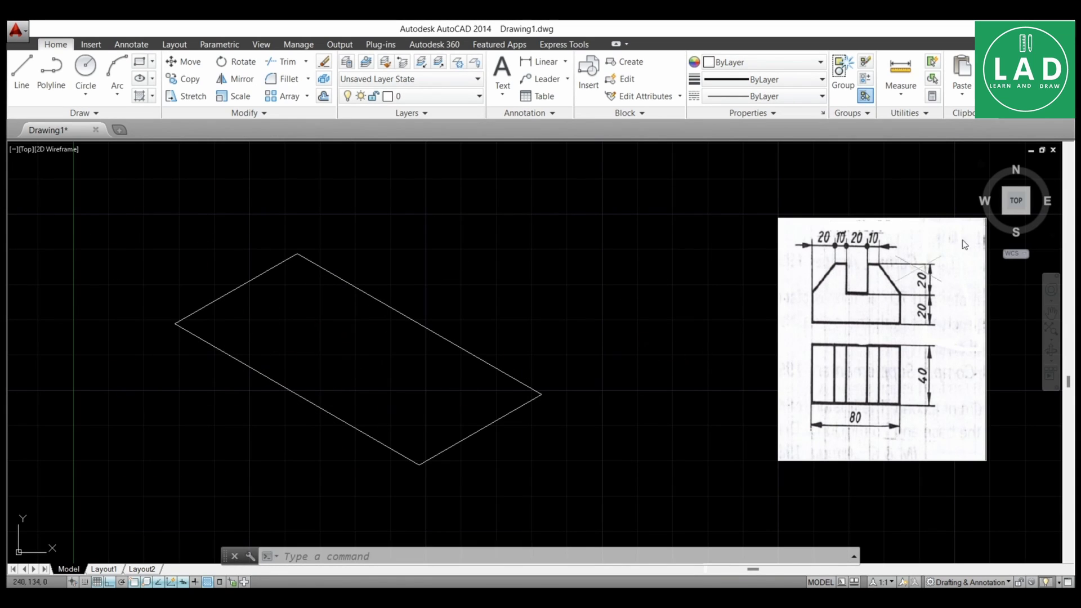
Step: On the right isoplane, draw two consecutive vertical line segments of 20 each upward from the base's leftmost corner
{"action": "left_click", "coordinate": [21, 82]}
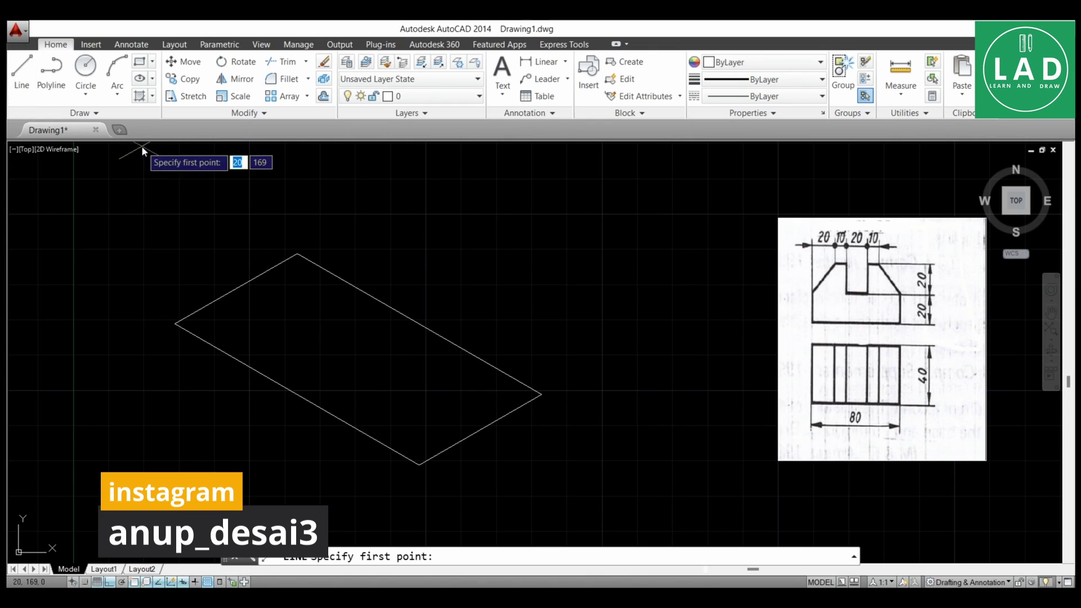
{"action": "left_click", "coordinate": [175, 323]}
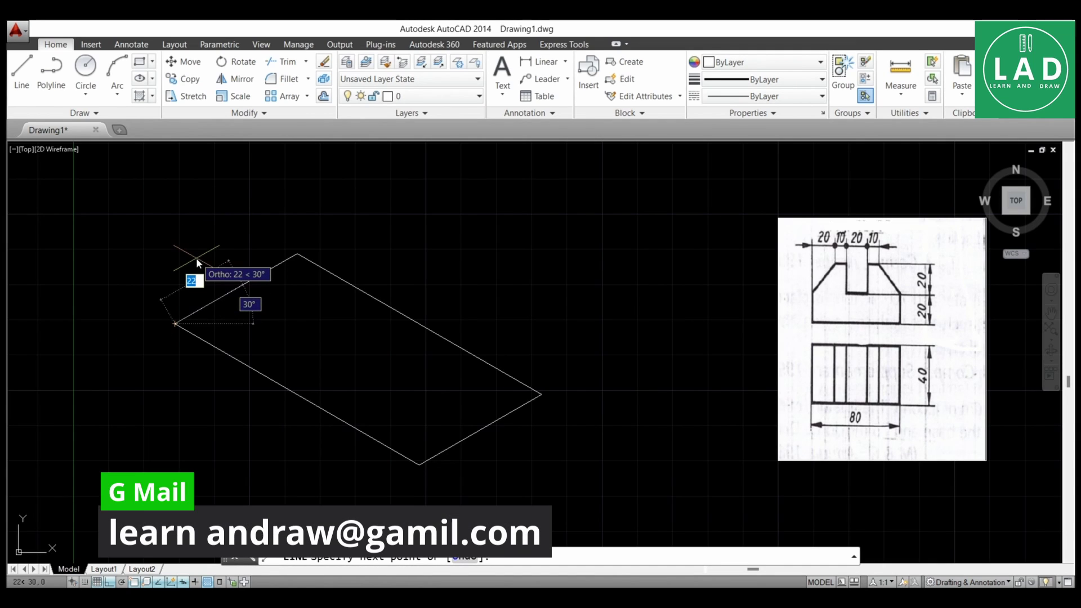
{"action": "key", "text": "F5"}
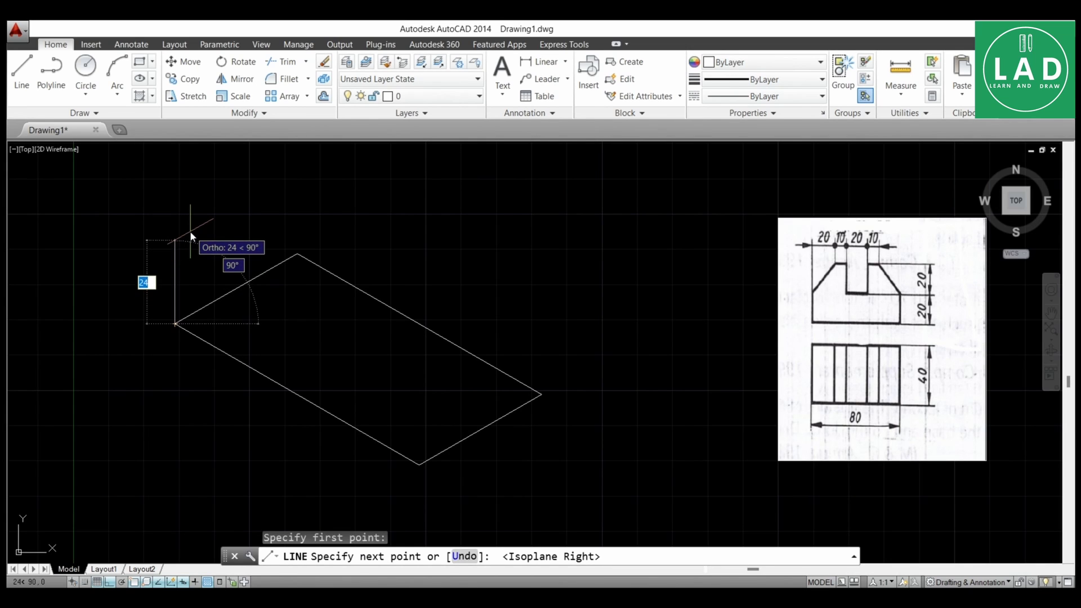
{"action": "type", "text": "20"}
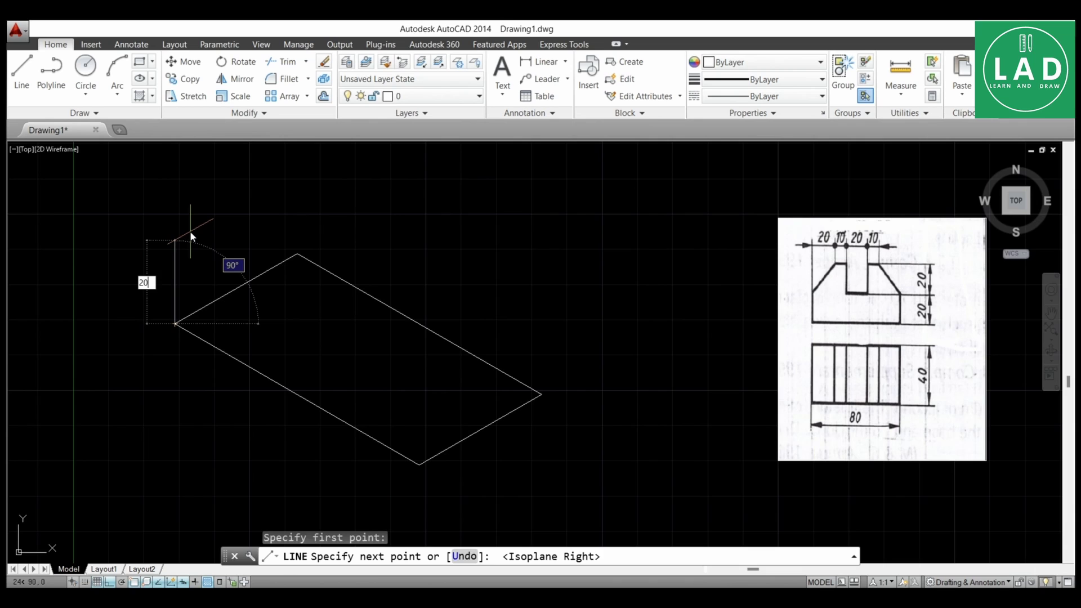
{"action": "key", "text": "Return"}
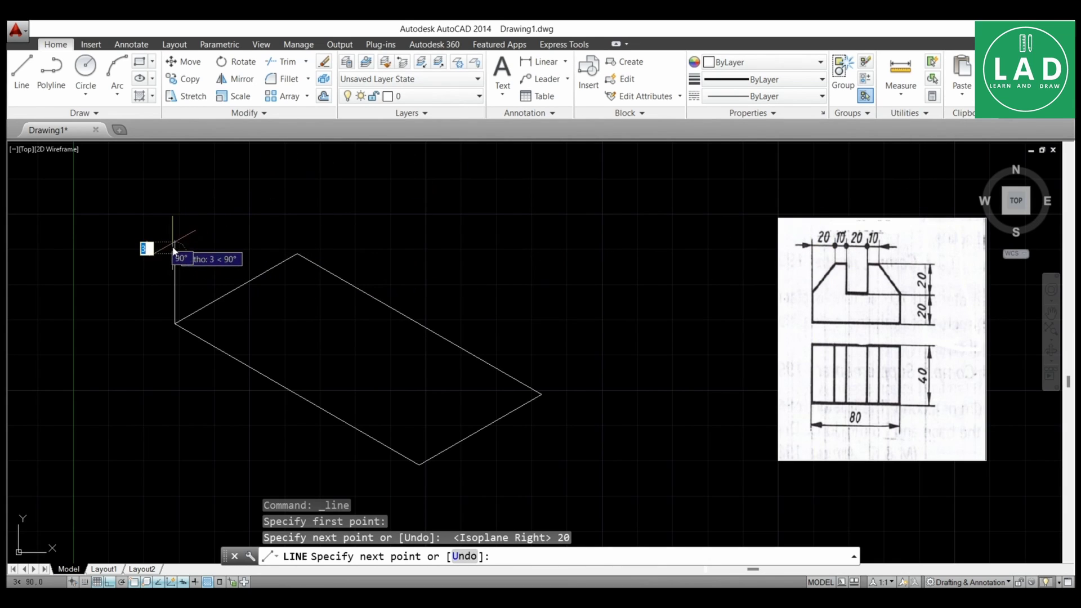
{"action": "type", "text": "20"}
{"action": "key", "text": "Return"}
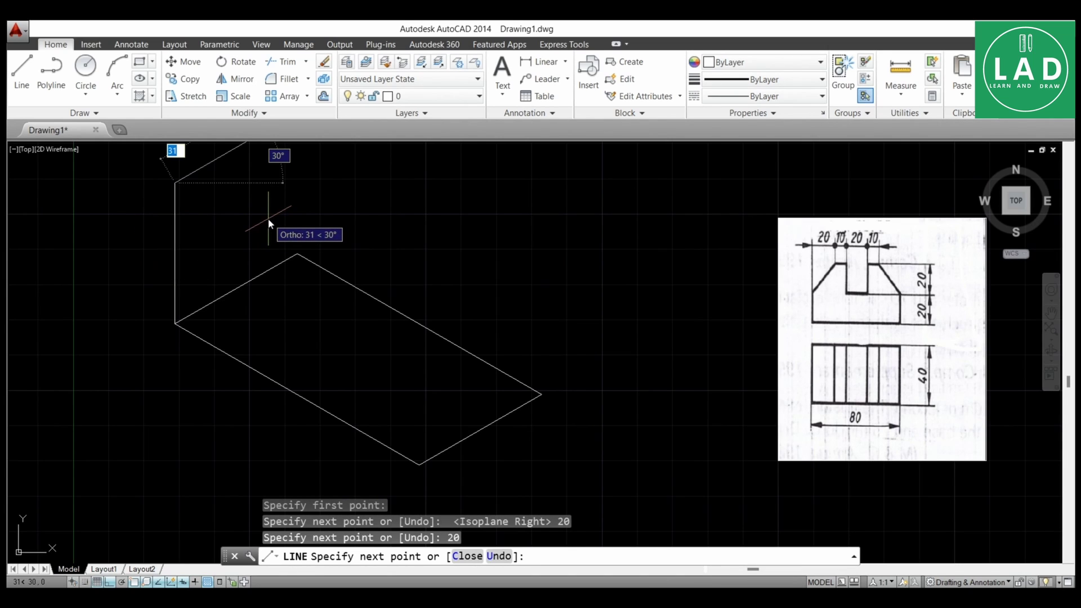
Step: On the left isoplane, continue with a 20-long line at 330°, and with Ortho off connect its end to the joint between the vertical segments
{"action": "key", "text": "F5"}
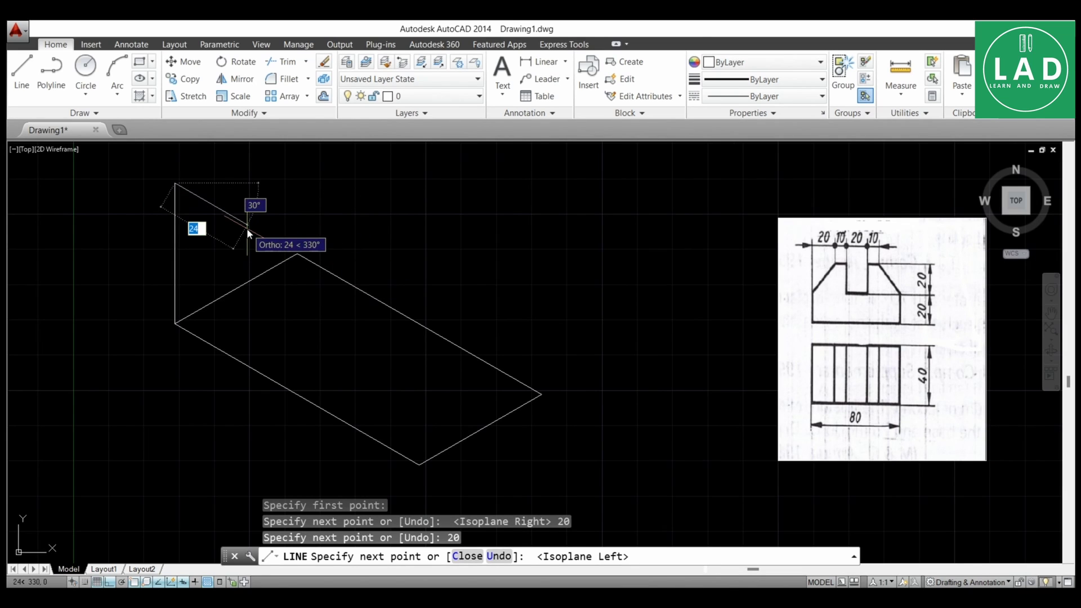
{"action": "type", "text": "20"}
{"action": "key", "text": "Return"}
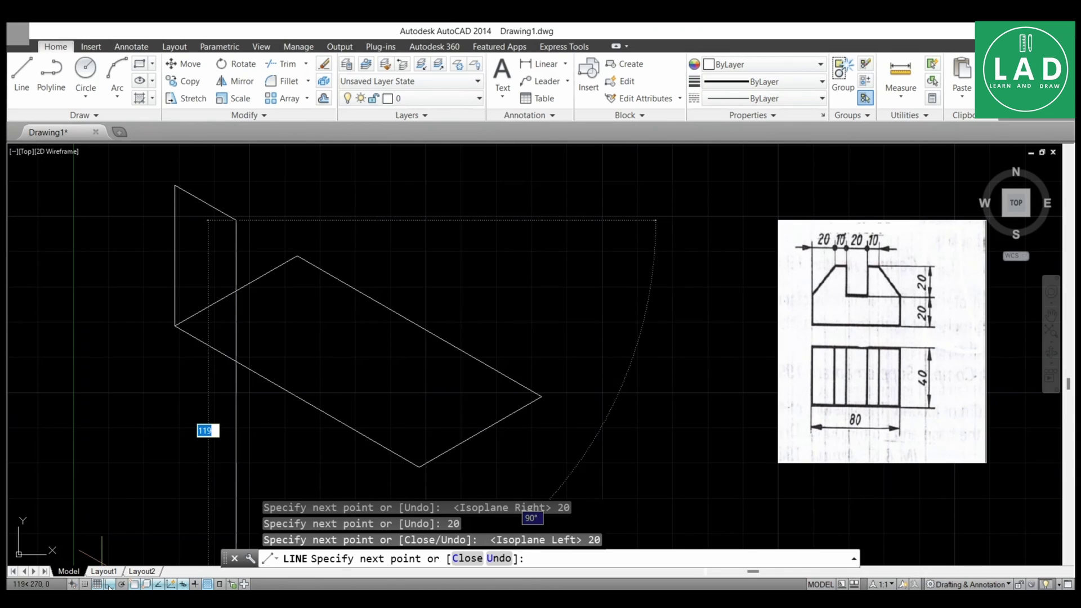
{"action": "left_click", "coordinate": [108, 584]}
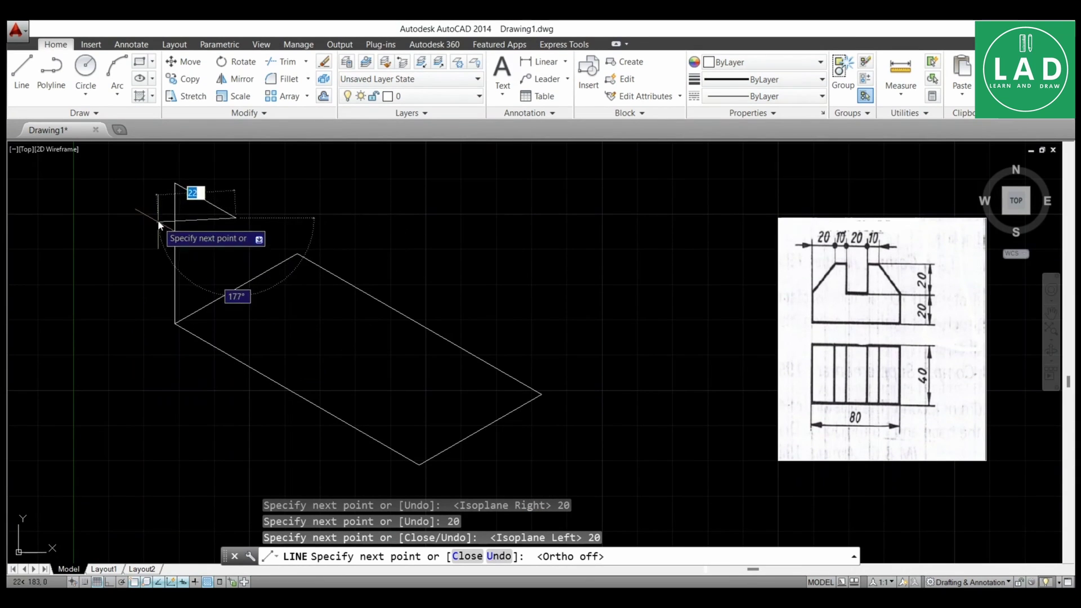
{"action": "left_click", "coordinate": [175, 253]}
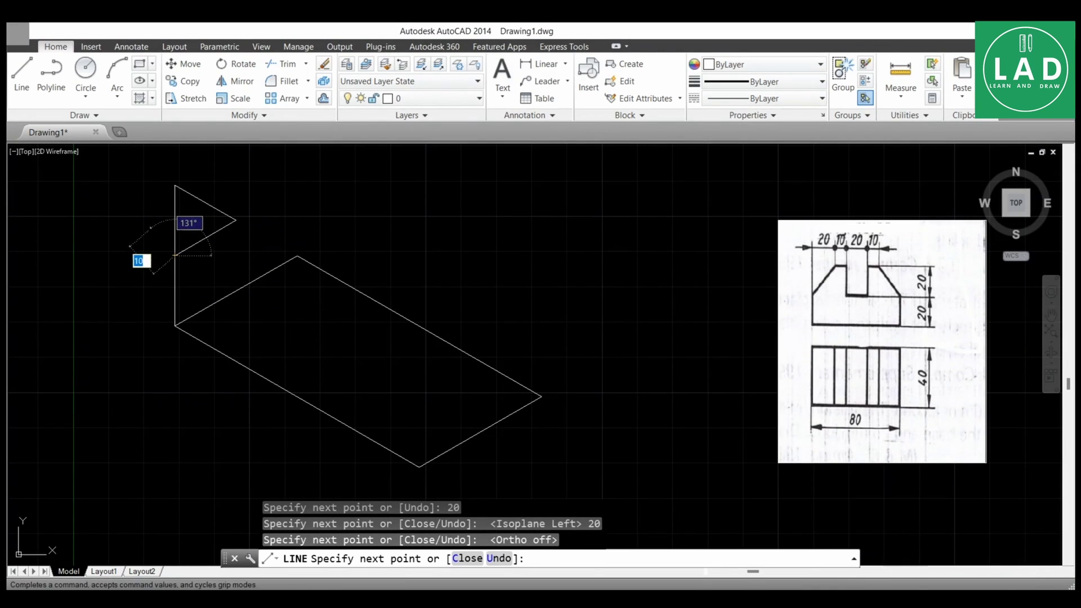
{"action": "key", "text": "Return"}
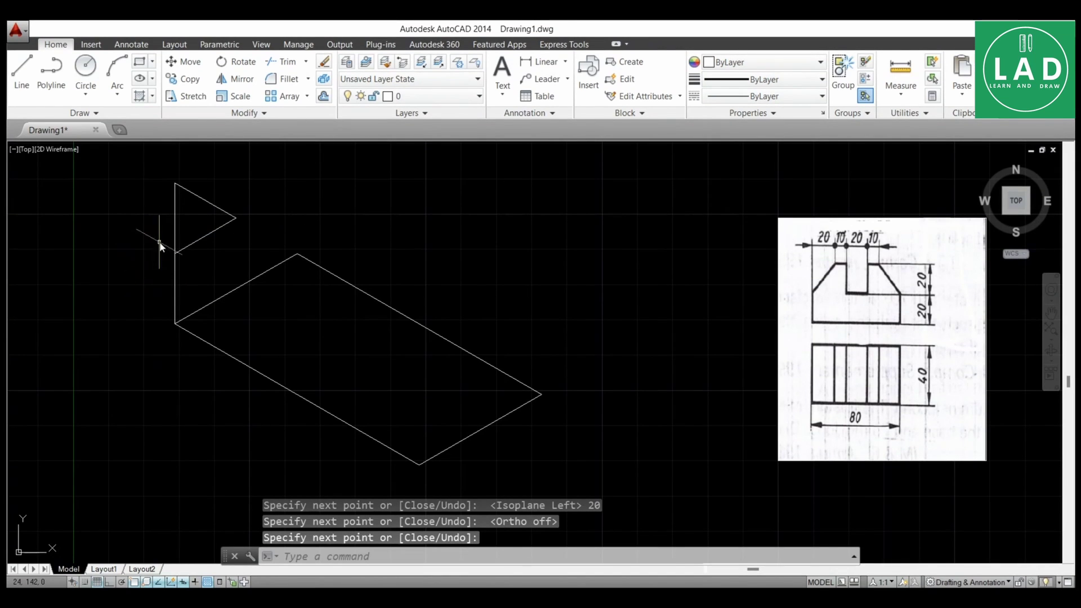
Step: Delete the two construction lines above the sloped edge: the upper vertical segment and the 20-long line at 330°
{"action": "left_click", "coordinate": [176, 224]}
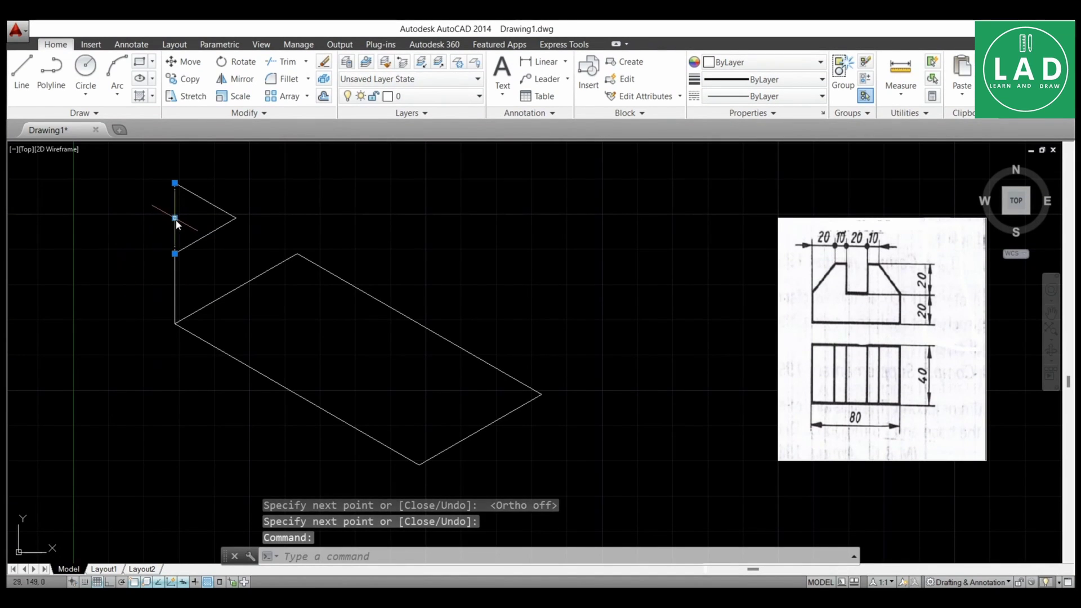
{"action": "left_click", "coordinate": [201, 200]}
{"action": "key", "text": "Delete"}
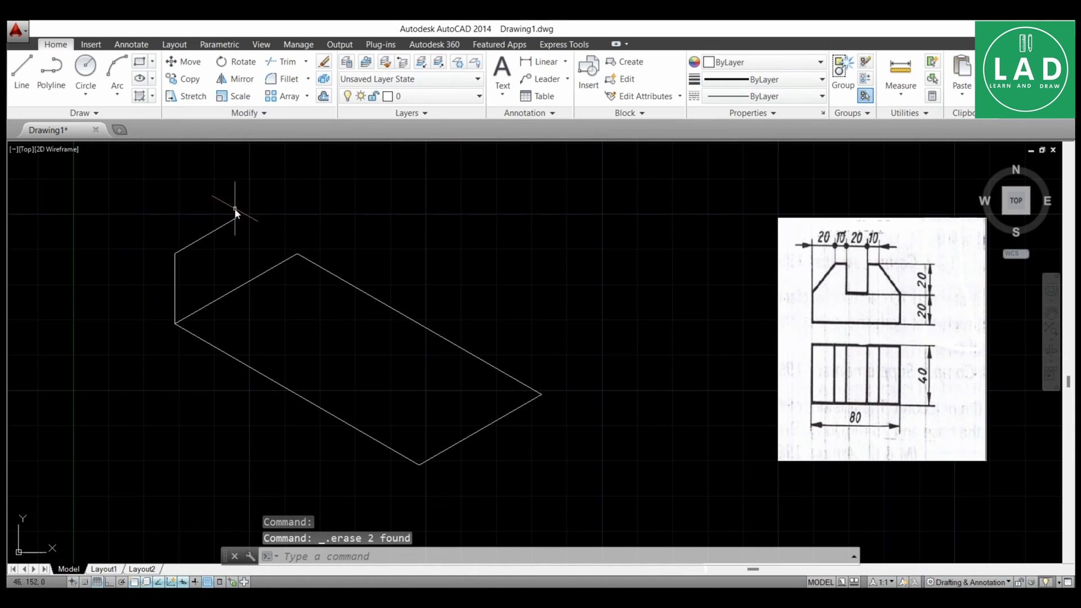
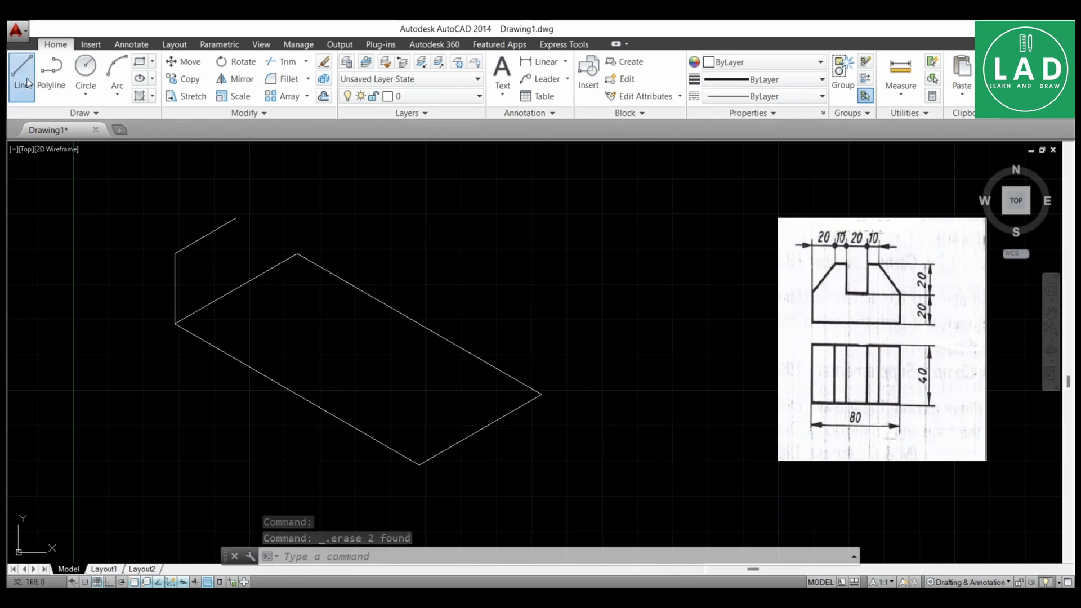
Step: With Ortho on, start the front profile at the sloped edge's upper end with lines of 10 at 330° and 20 at 270°
{"action": "left_click", "coordinate": [236, 218]}
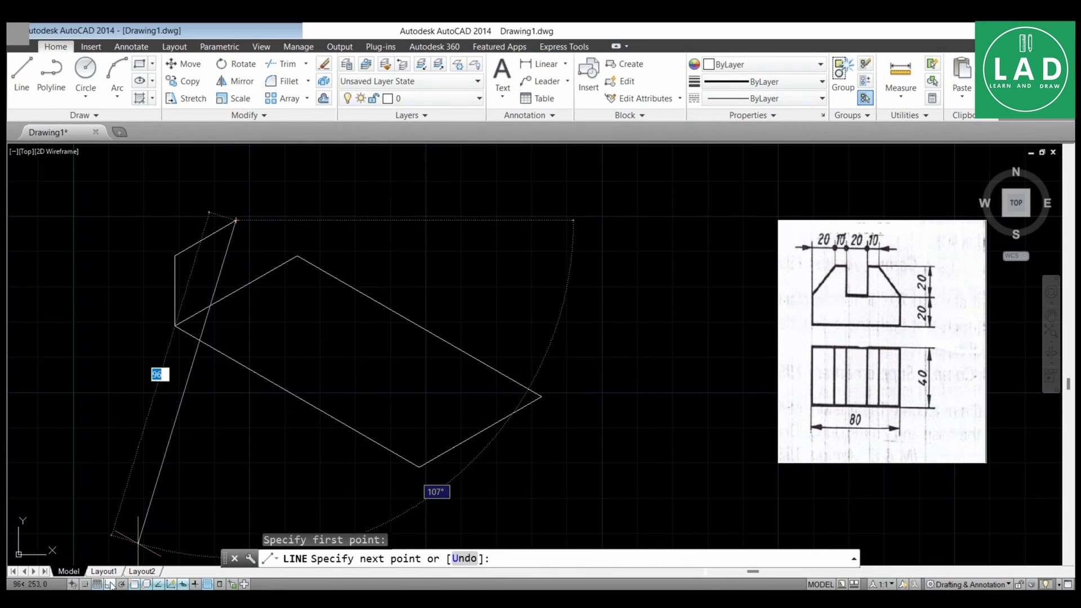
{"action": "left_click", "coordinate": [110, 584]}
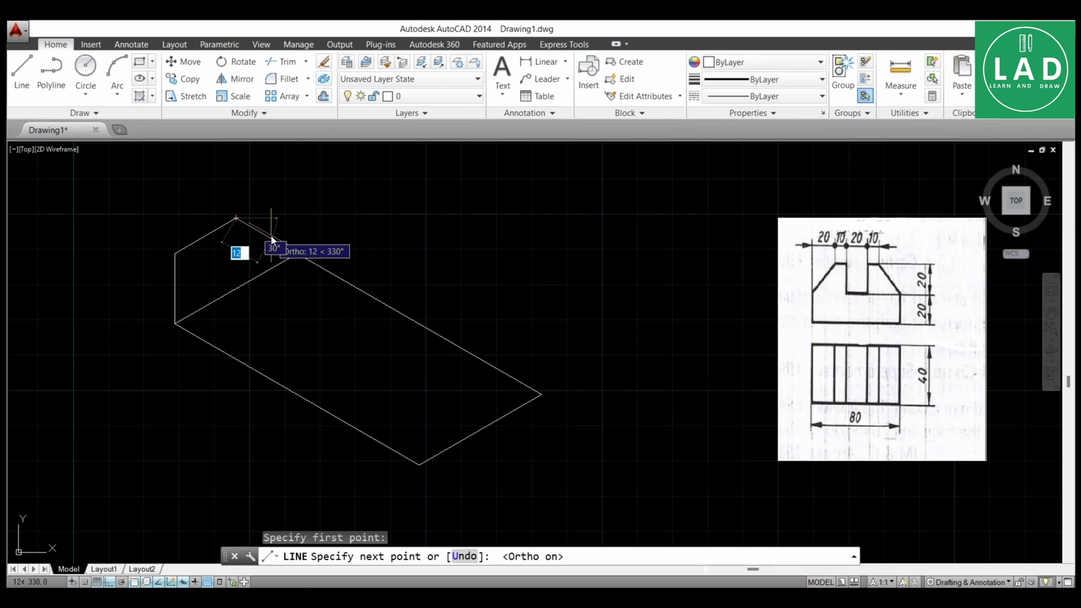
{"action": "key", "text": "BackSpace"}
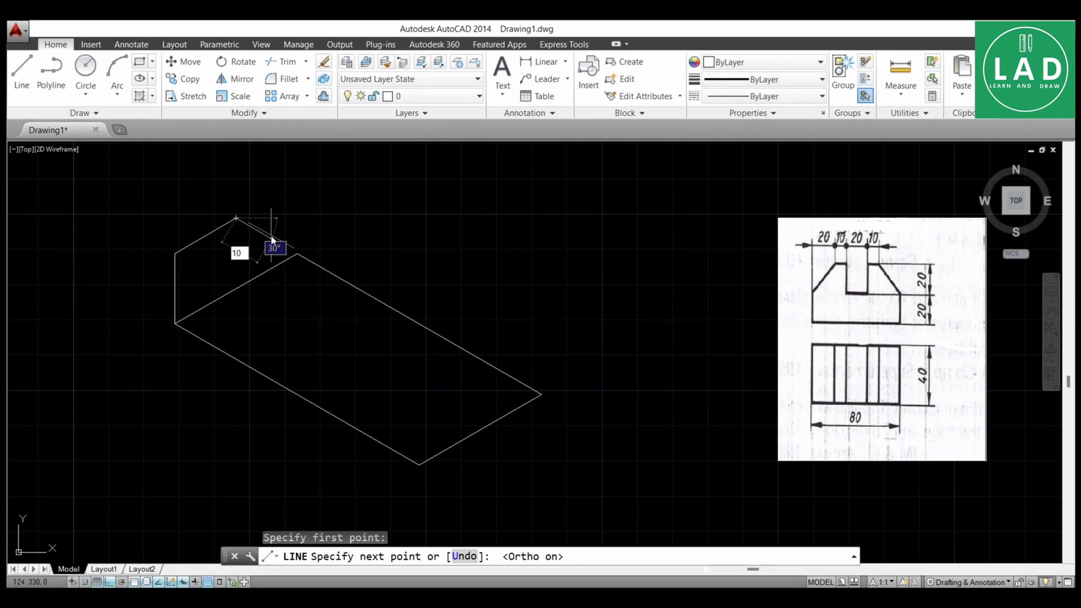
{"action": "key", "text": "Return"}
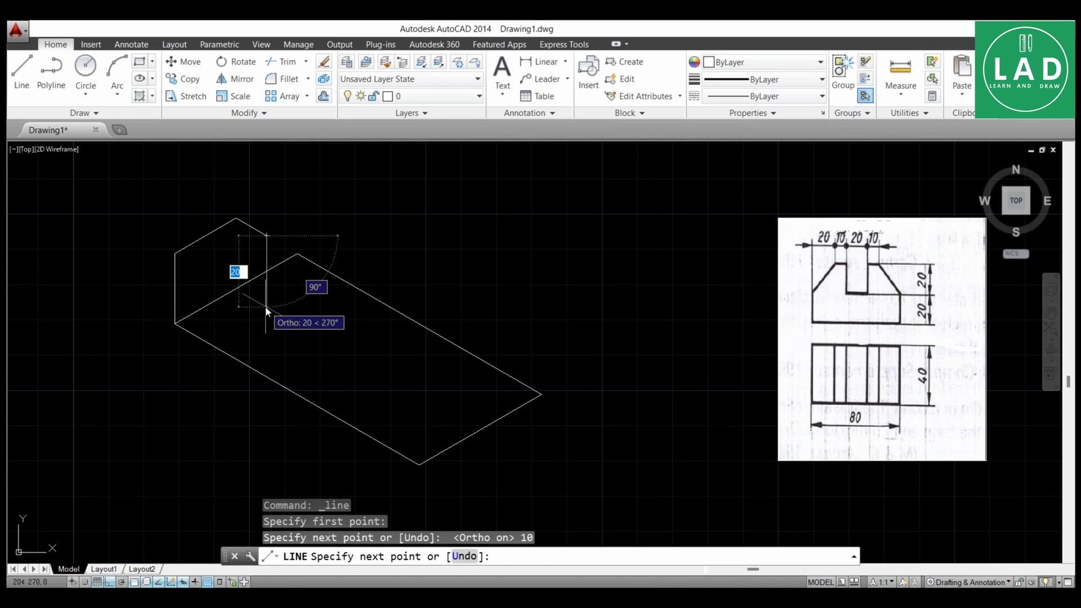
{"action": "type", "text": "2"}
{"action": "key", "text": "Return"}
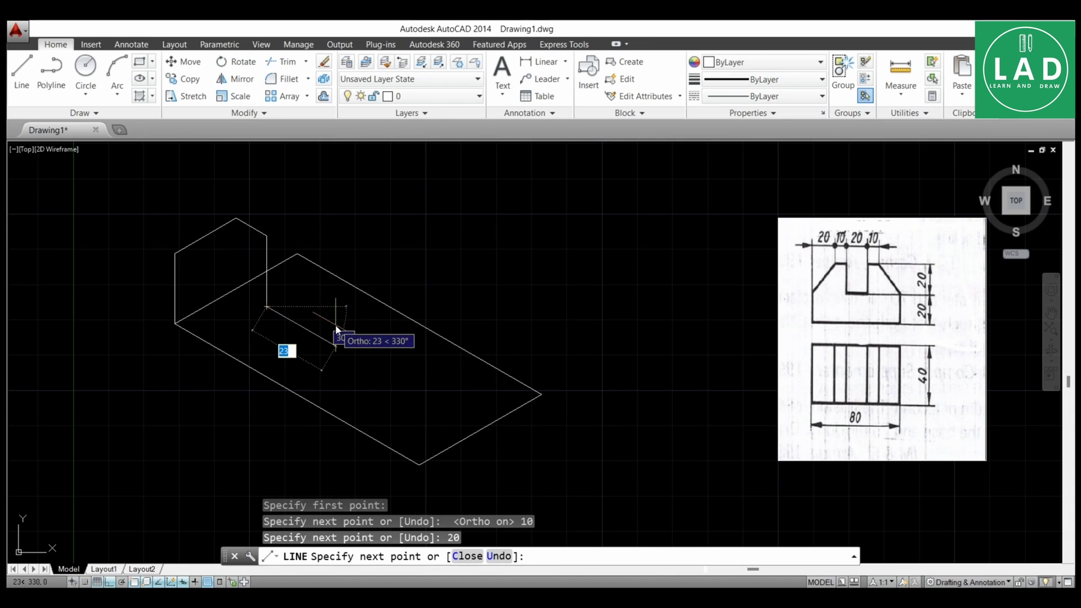
Step: Continue the front profile with lines of 20 at 330°, 20 at 90° and 10 at 330°, completing the notch and second top edge
{"action": "type", "text": "20"}
{"action": "key", "text": "Return"}
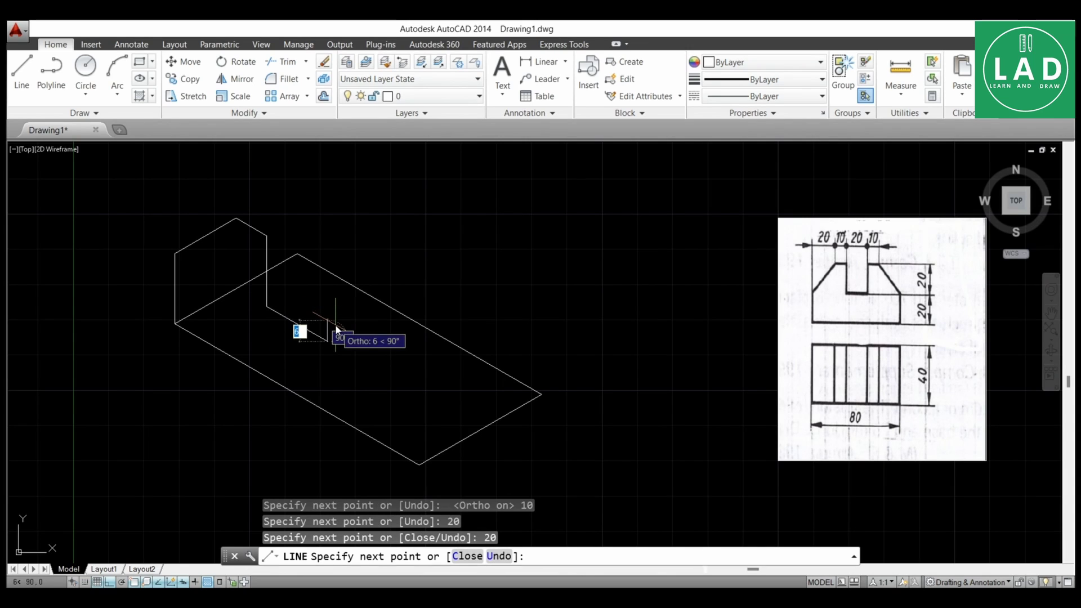
{"action": "type", "text": "20"}
{"action": "key", "text": "Return"}
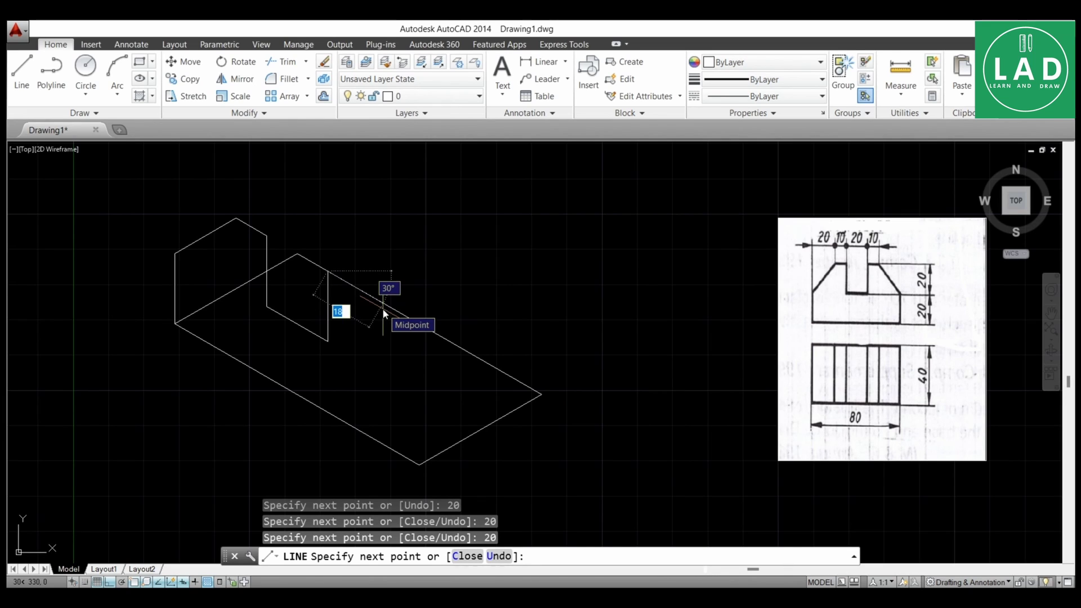
{"action": "type", "text": "10"}
{"action": "key", "text": "Return"}
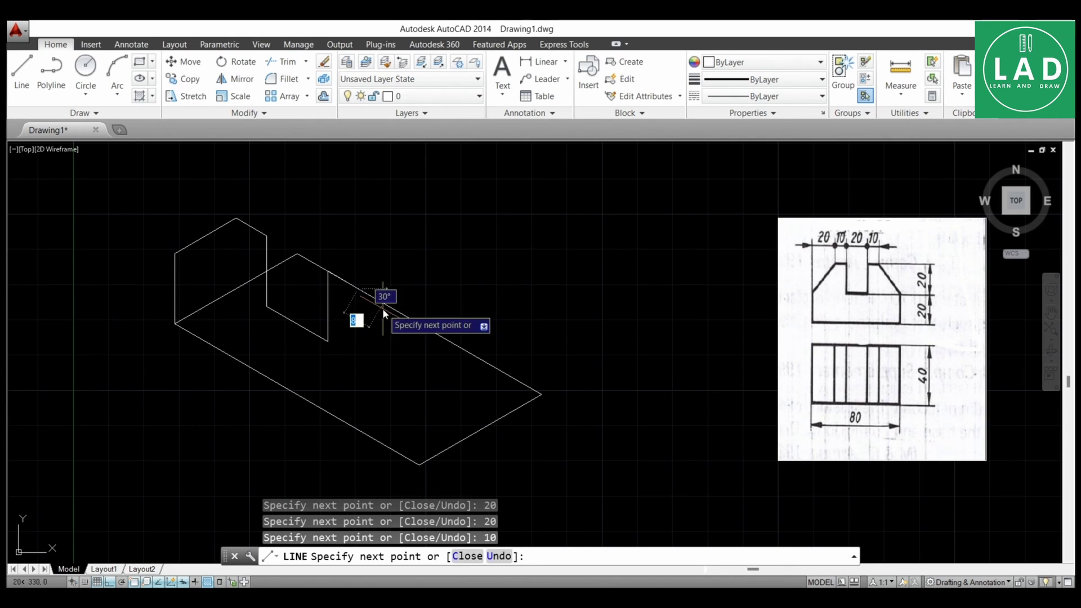
{"action": "key", "text": "Return"}
Step: With Ortho on, draw a vertical line of 20 upward from the base's lowest front corner
{"action": "left_click", "coordinate": [23, 72]}
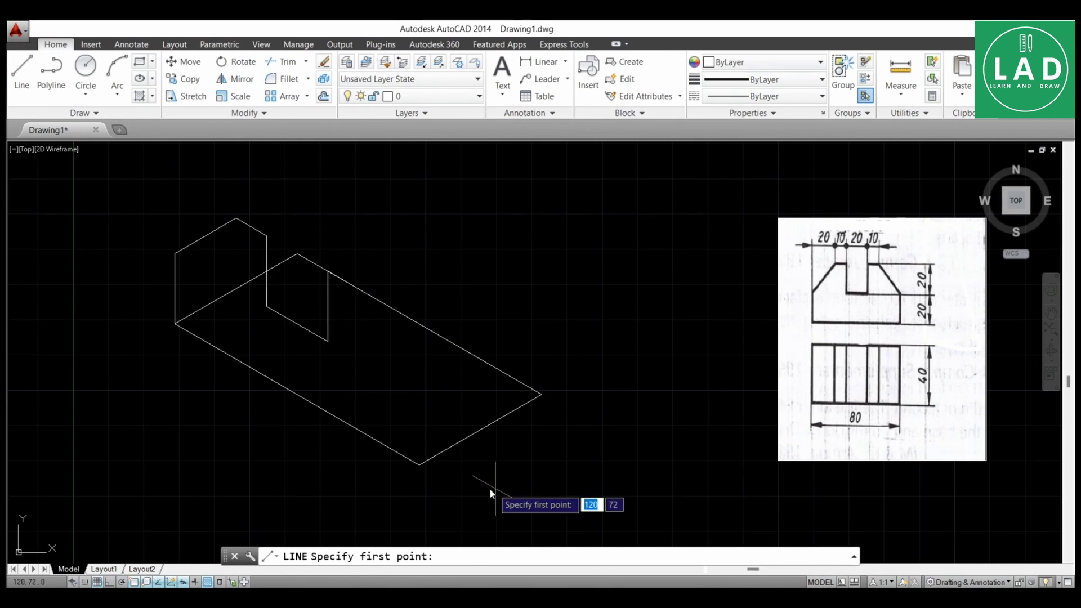
{"action": "left_click", "coordinate": [419, 465]}
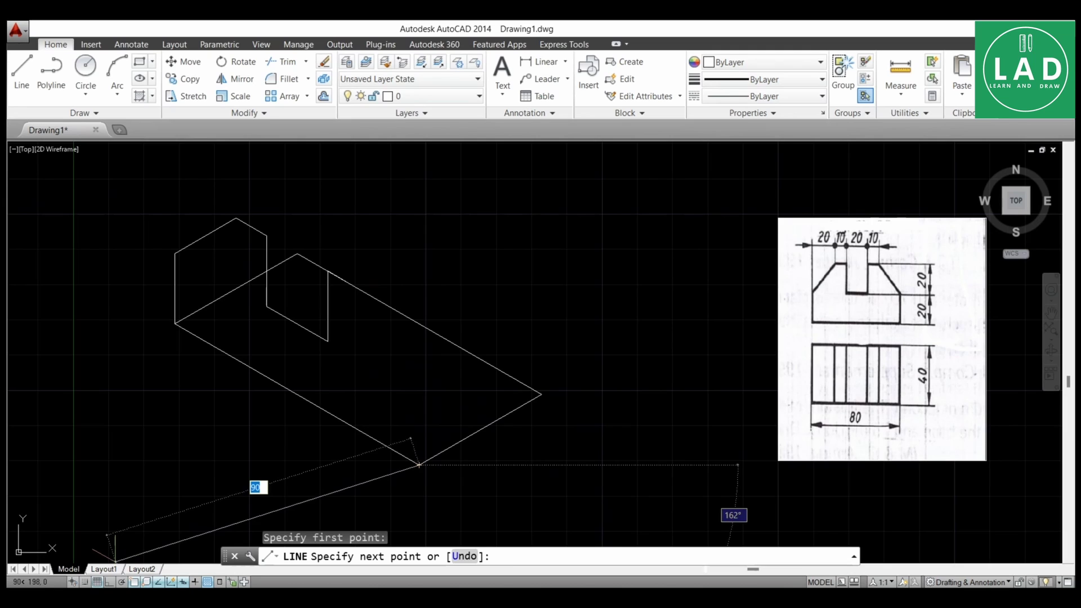
{"action": "key", "text": "F8"}
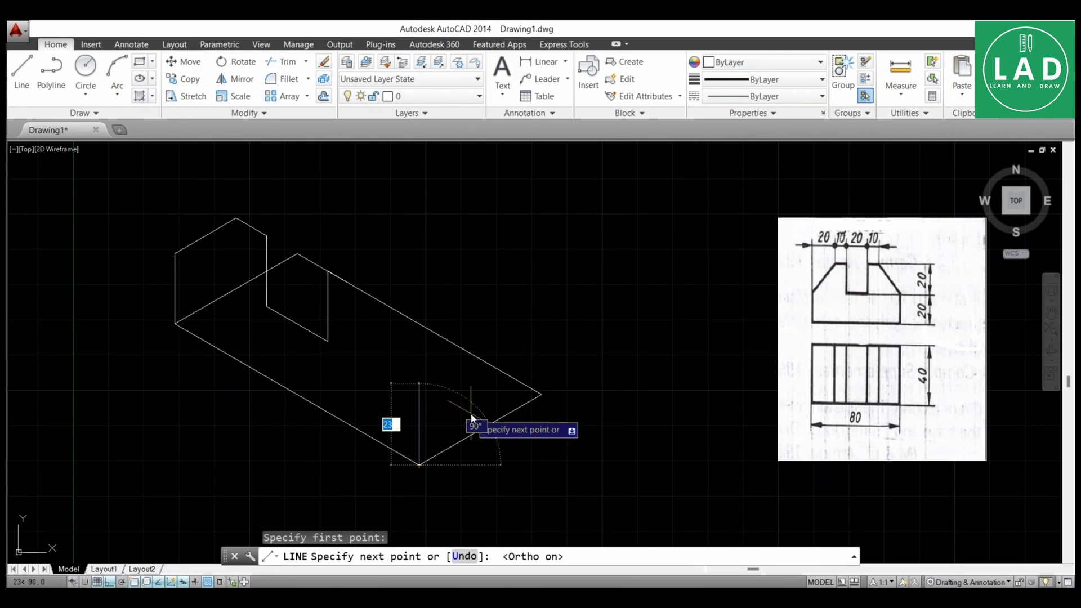
{"action": "type", "text": "20"}
{"action": "key", "text": "Return"}
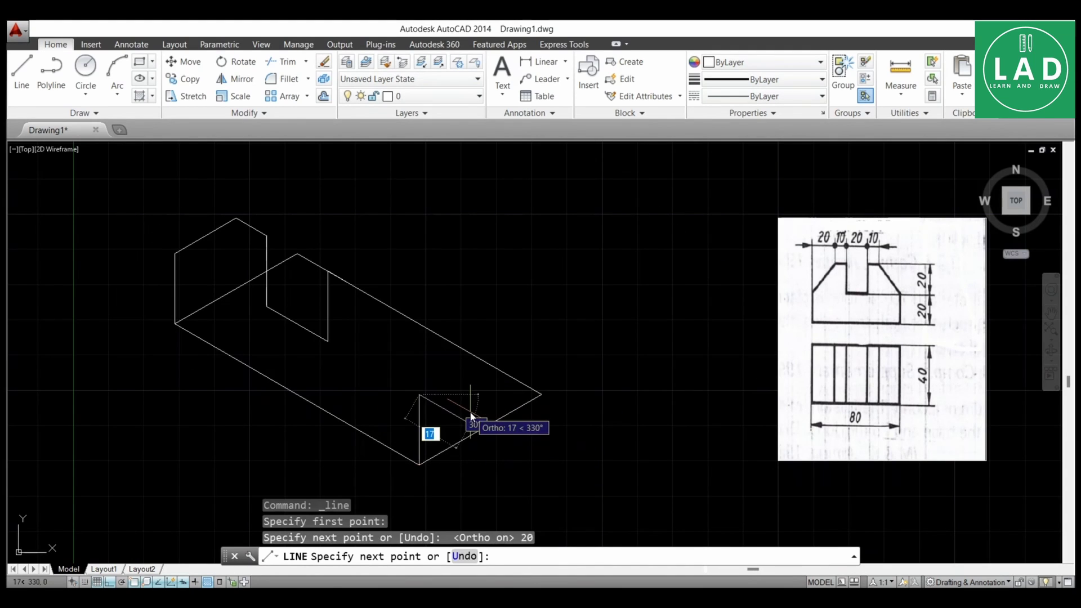
{"action": "key", "text": "Return"}
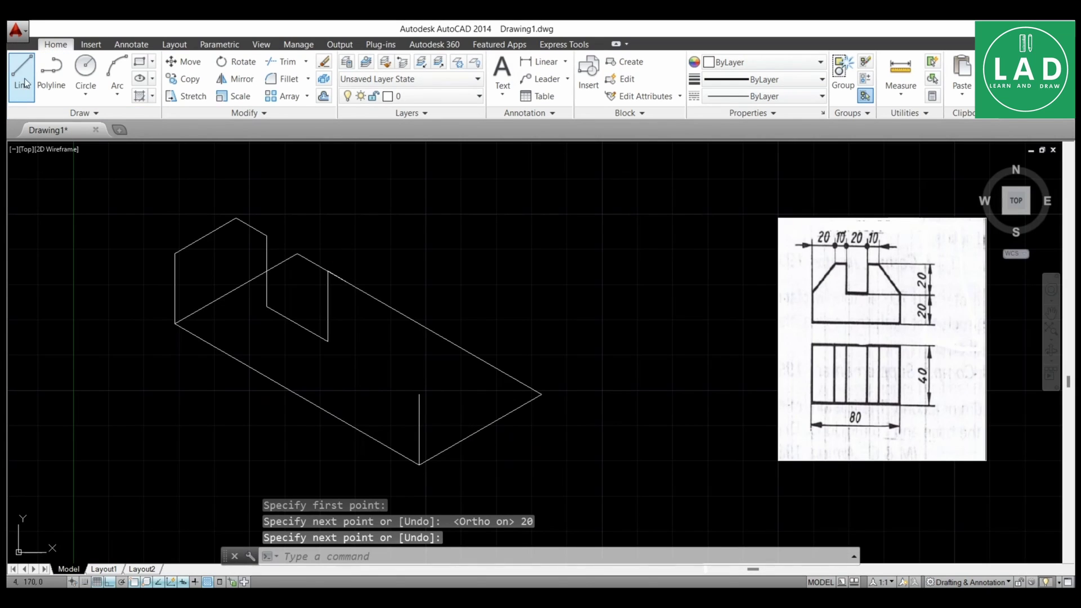
Step: With Ortho off, connect the upper end of that vertical line to the free end of the second 10-long top edge
{"action": "left_click", "coordinate": [23, 79]}
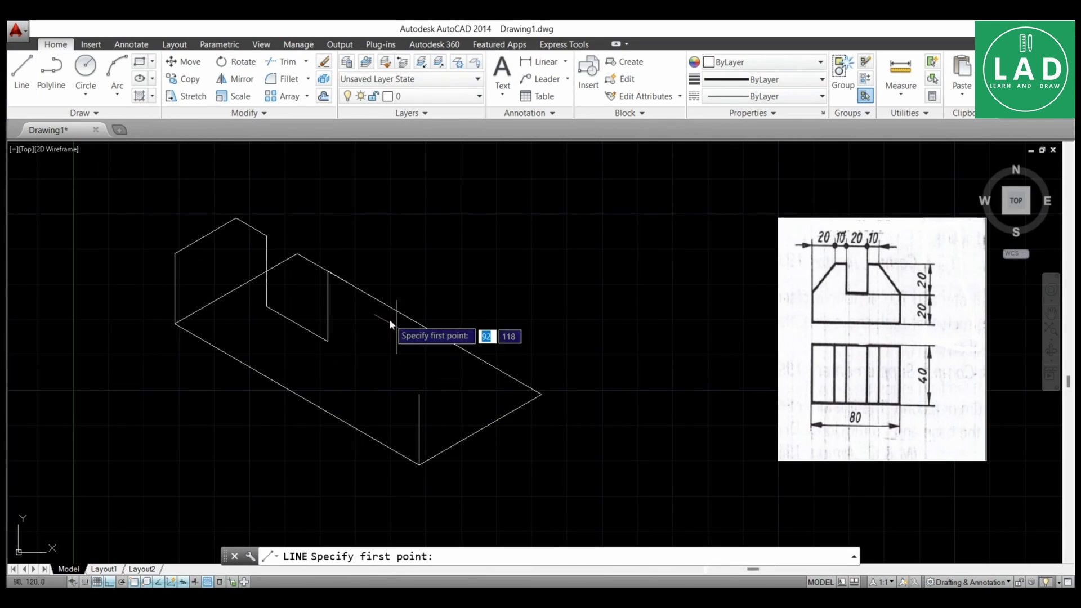
{"action": "left_click", "coordinate": [419, 394]}
{"action": "left_click", "coordinate": [109, 581]}
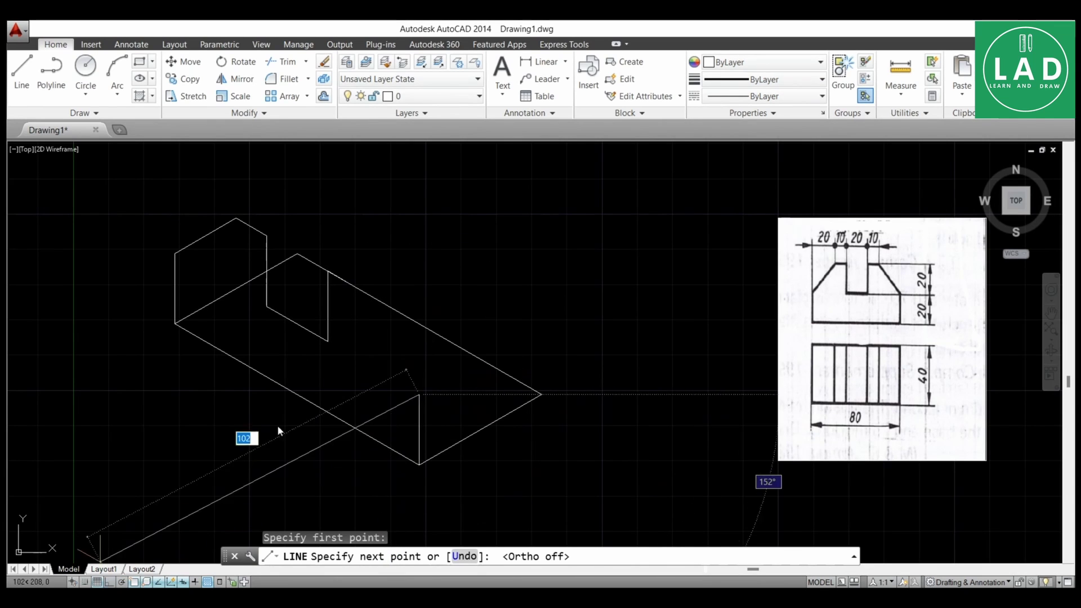
{"action": "left_click", "coordinate": [357, 288]}
{"action": "key", "text": "Return"}
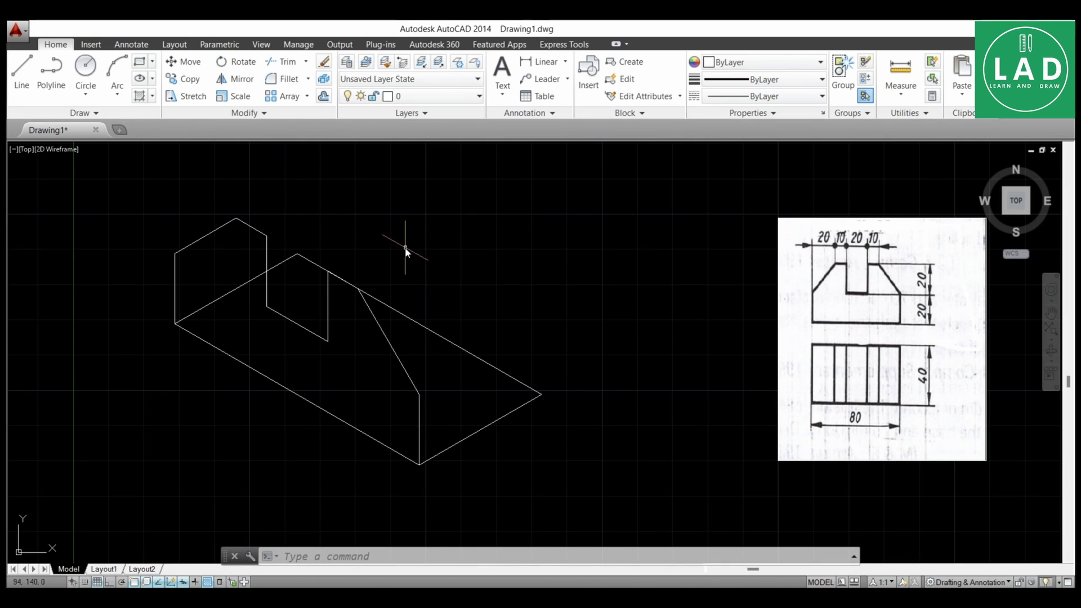
Step: Copy the nine front profile lines from the base's lowest front corner to its rightmost corner as the rear profile
{"action": "left_click", "coordinate": [174, 83]}
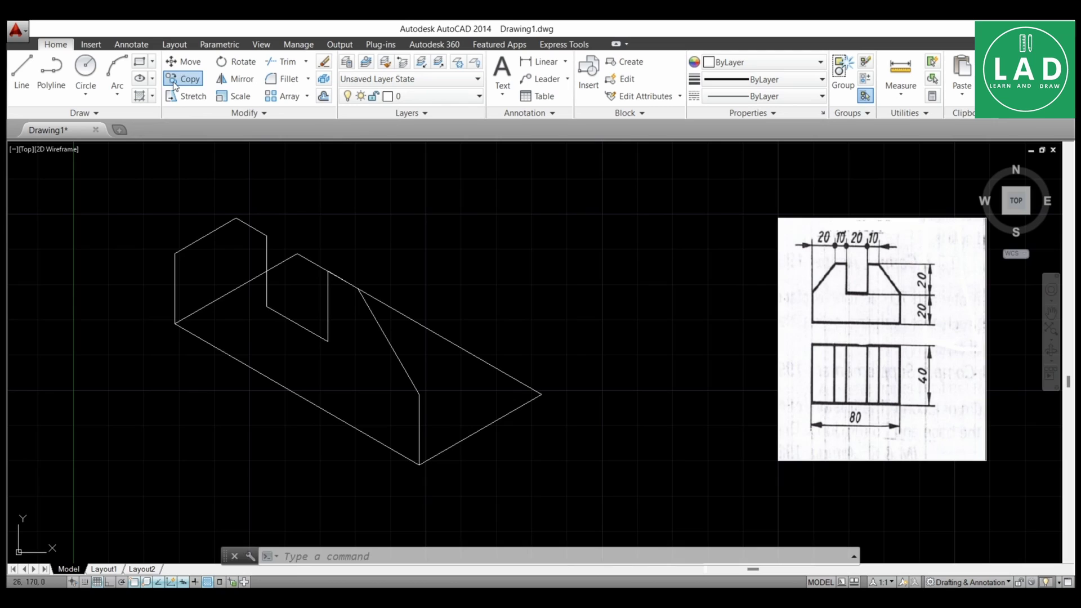
{"action": "left_click", "coordinate": [176, 286]}
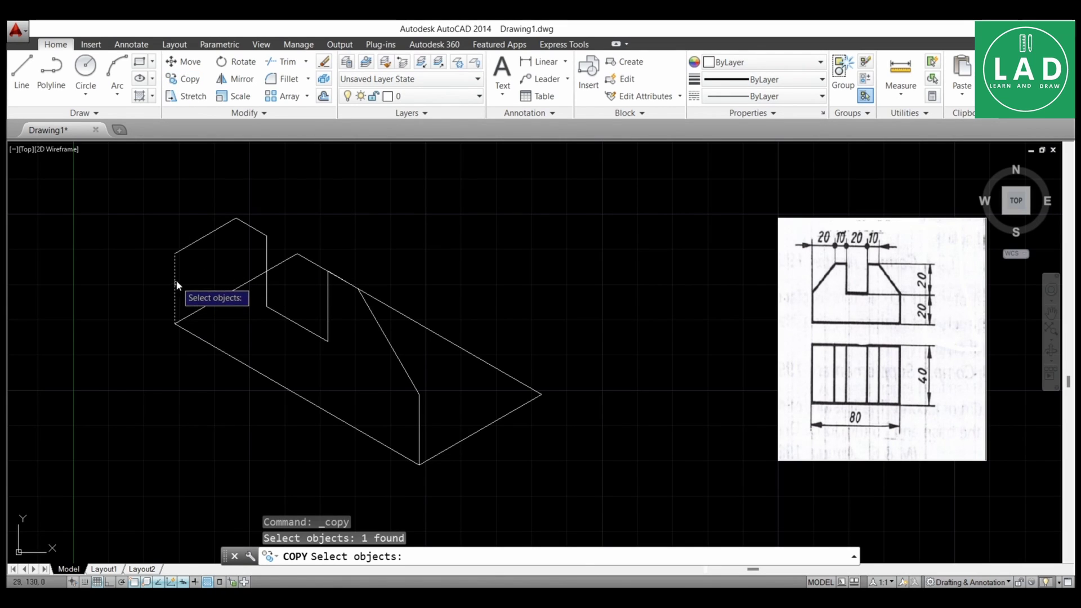
{"action": "left_click", "coordinate": [202, 237]}
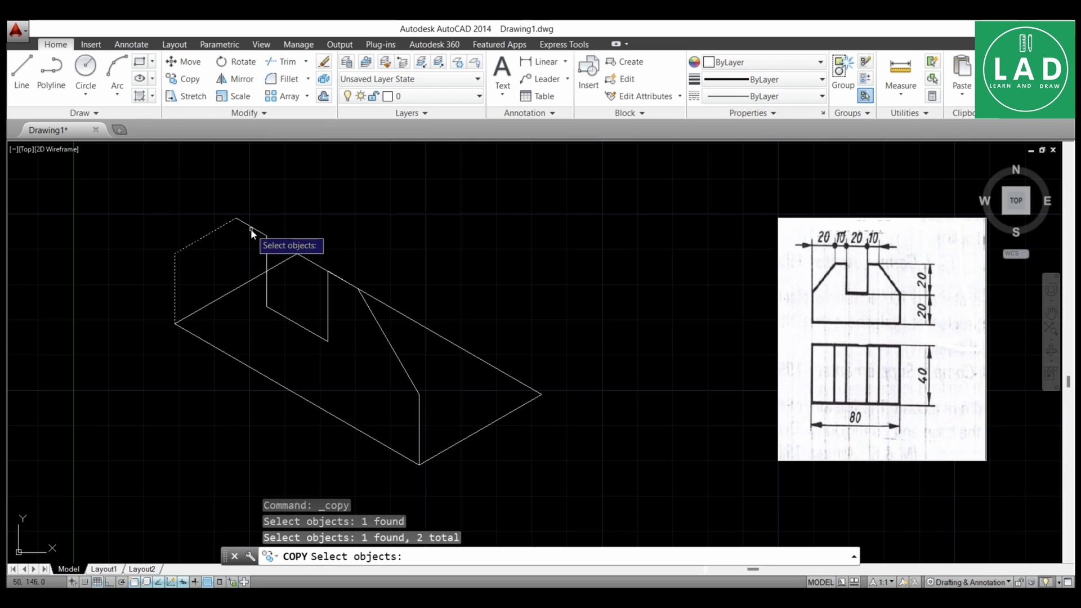
{"action": "left_click", "coordinate": [251, 228]}
{"action": "left_click", "coordinate": [267, 285]}
{"action": "left_click", "coordinate": [296, 329]}
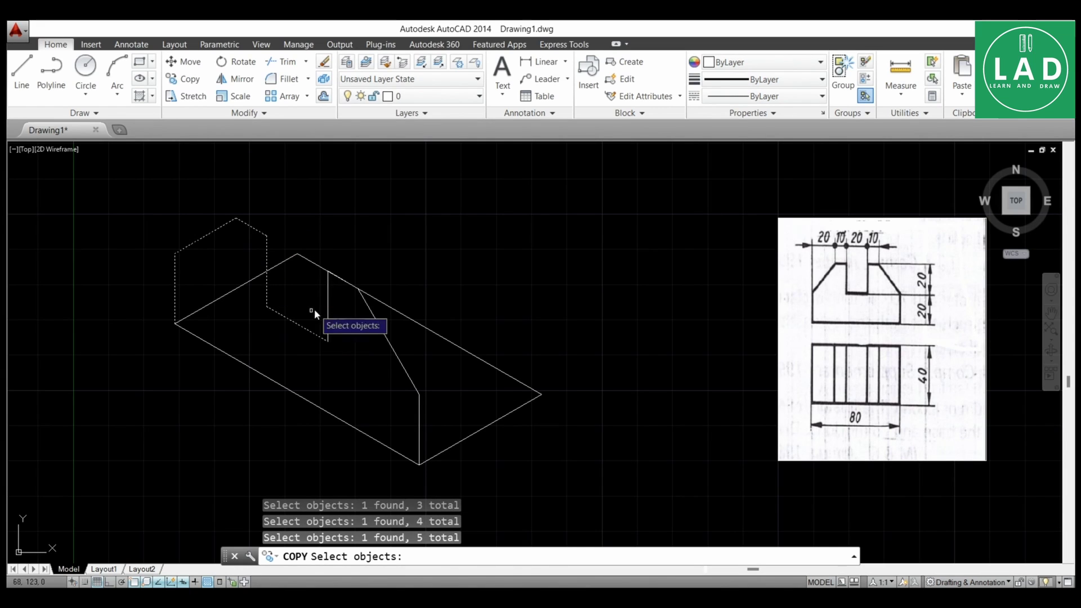
{"action": "left_click", "coordinate": [336, 278]}
{"action": "left_click", "coordinate": [384, 332]}
{"action": "left_click", "coordinate": [420, 412]}
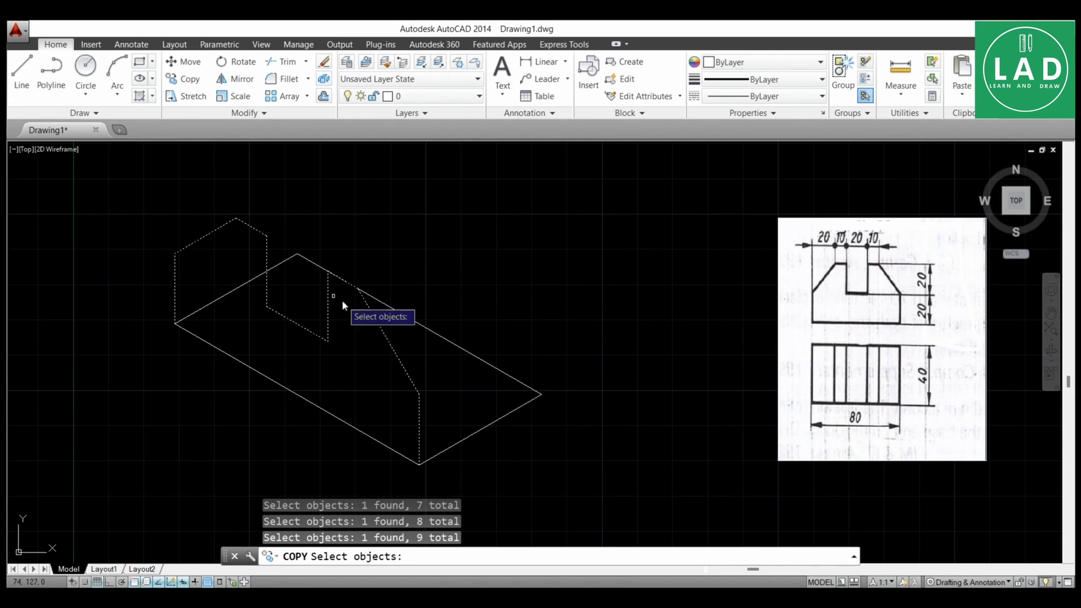
{"action": "key", "text": "Return"}
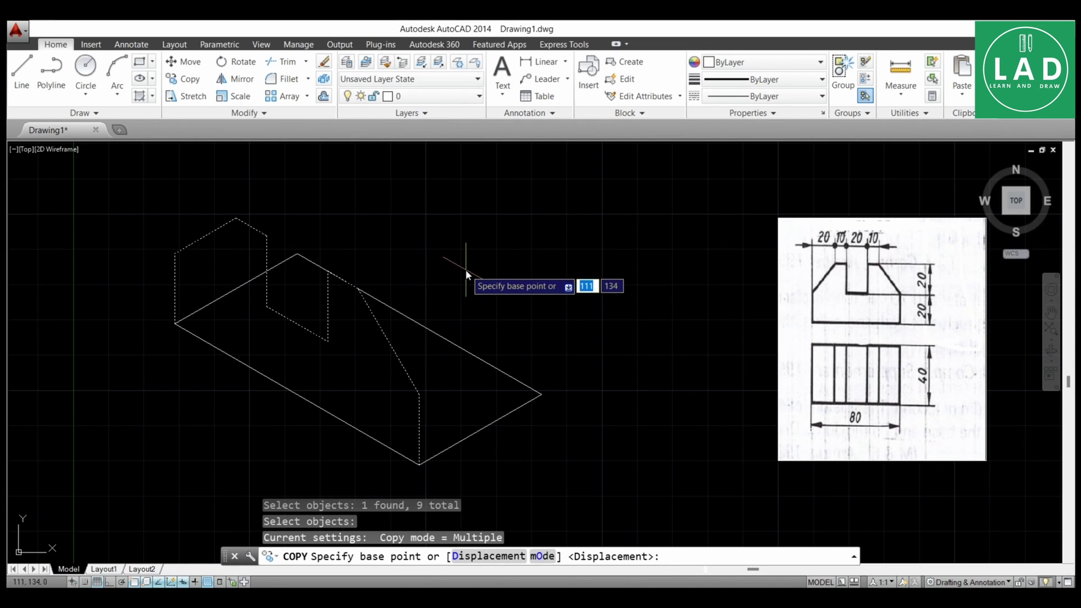
{"action": "left_click", "coordinate": [419, 464]}
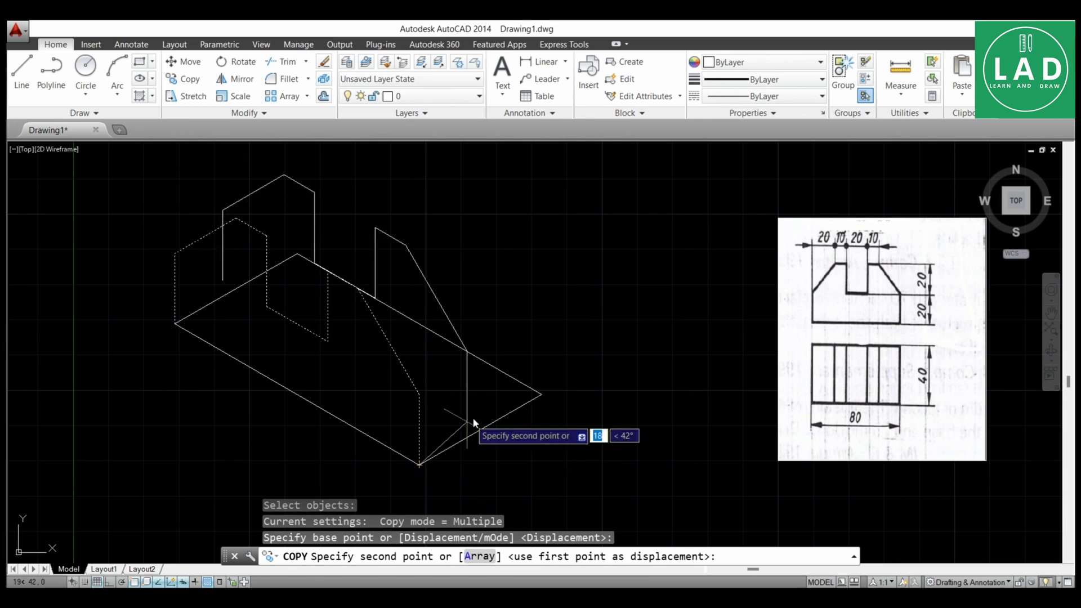
{"action": "left_click", "coordinate": [541, 395]}
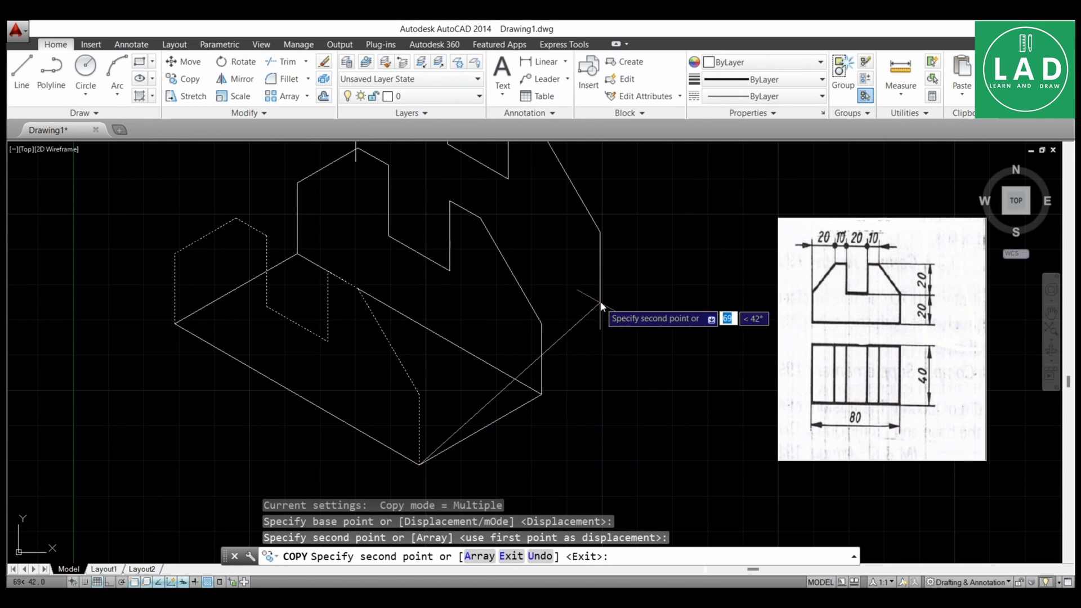
{"action": "key", "text": "Return"}
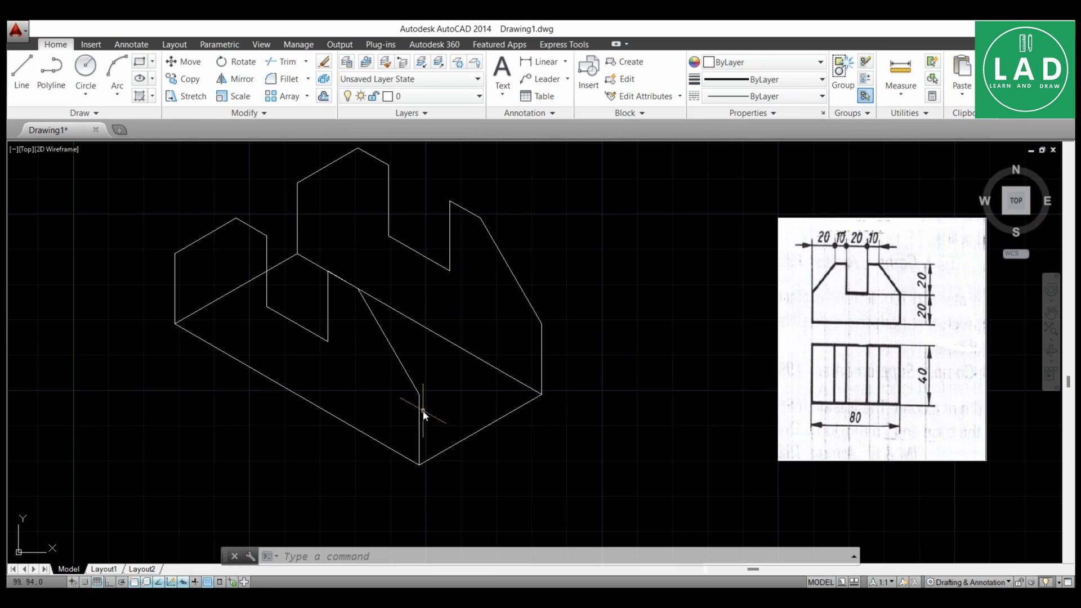
Step: Draw a line joining the upper ends of the left sloped edges on the front and rear profiles
{"action": "left_click", "coordinate": [22, 69]}
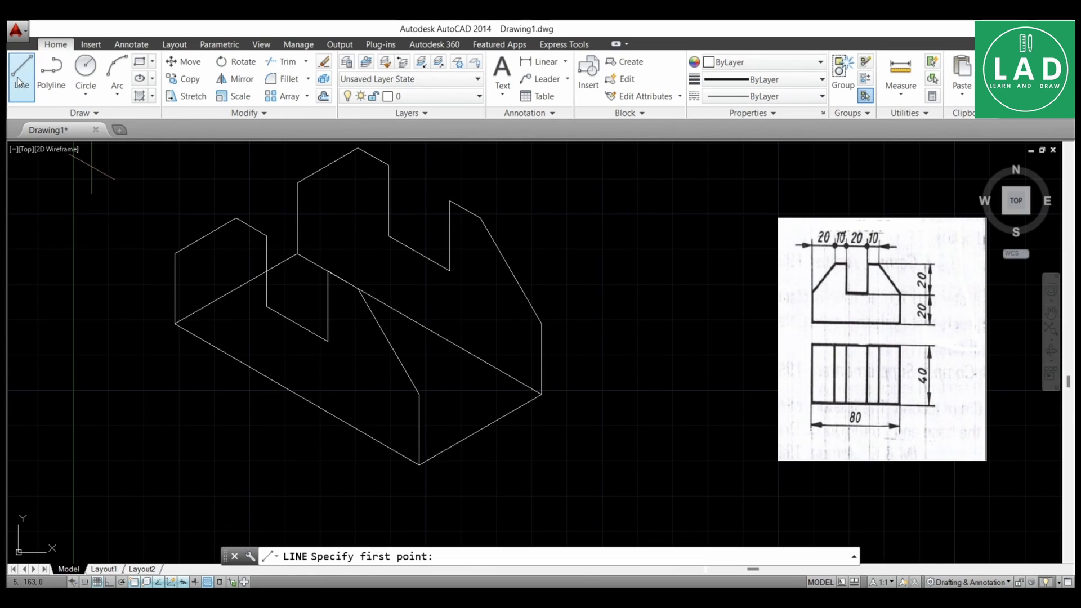
{"action": "left_click", "coordinate": [236, 218]}
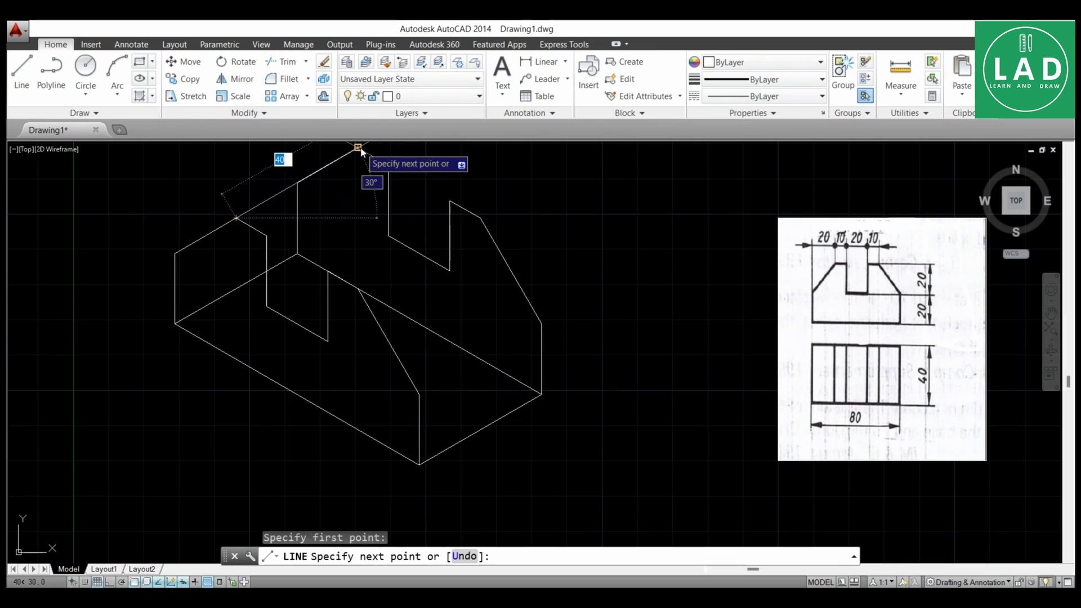
{"action": "key", "text": "Return"}
{"action": "left_click", "coordinate": [389, 165]}
{"action": "key", "text": "Return"}
{"action": "left_click", "coordinate": [593, 235]}
{"action": "middle_click_drag", "start_coordinate": [599, 225], "coordinate": [579, 243]}
Step: Draw a line joining the notch's upper left corners on the front and rear profiles
{"action": "right_click", "coordinate": [579, 246]}
{"action": "left_click", "coordinate": [619, 253]}
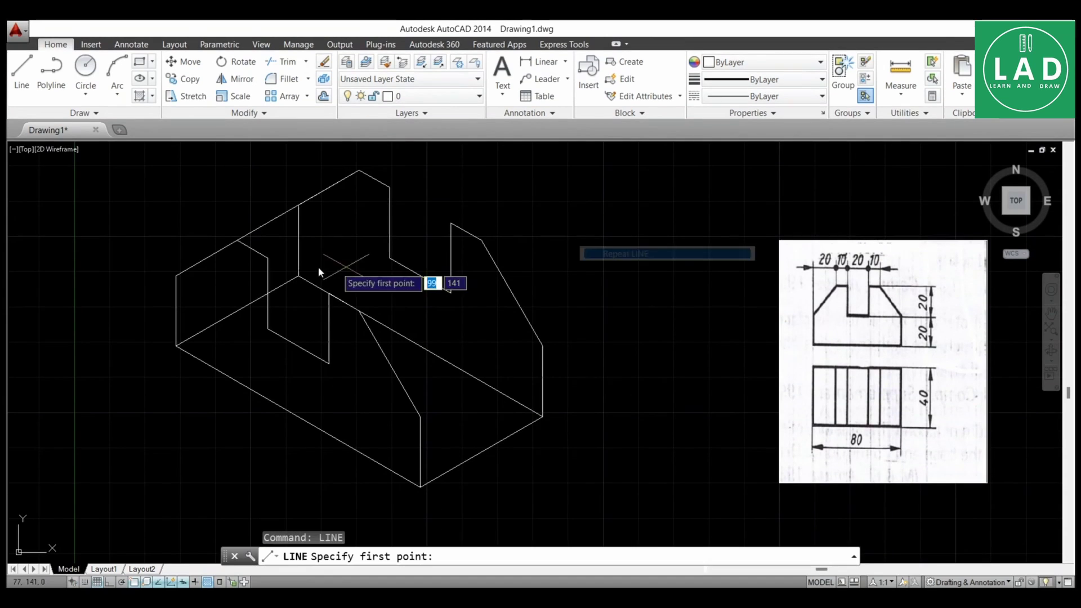
{"action": "left_click", "coordinate": [267, 258]}
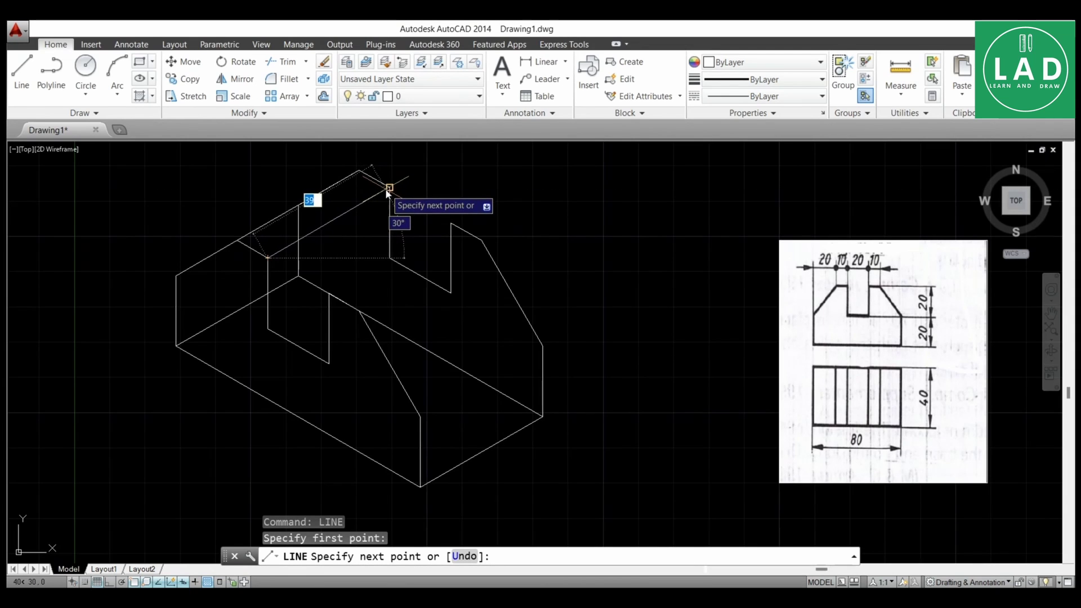
{"action": "key", "text": "Return"}
{"action": "key", "text": "Return"}
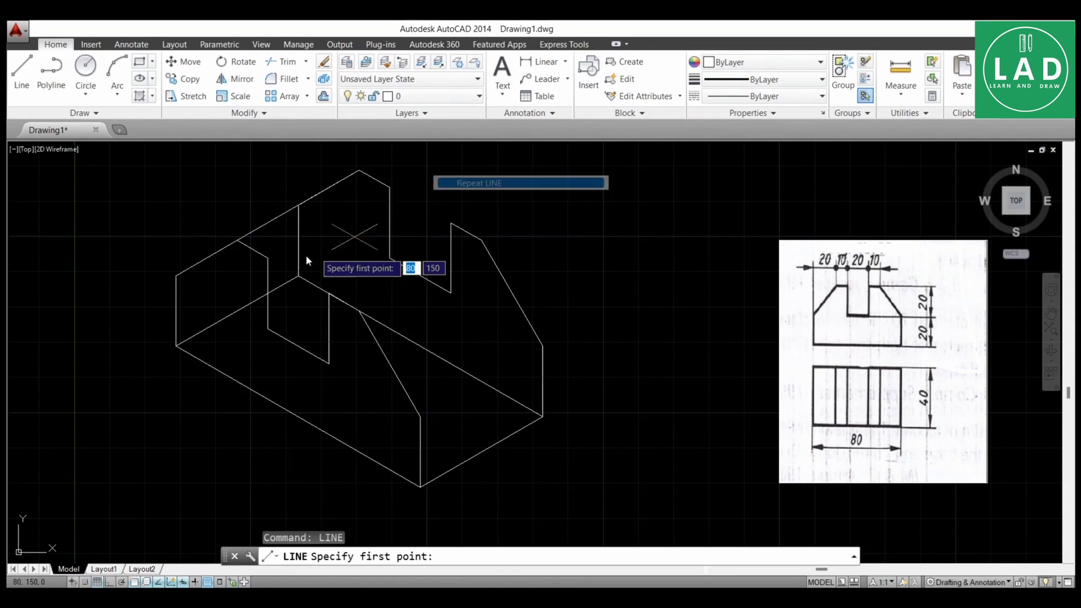
{"action": "left_click", "coordinate": [268, 260]}
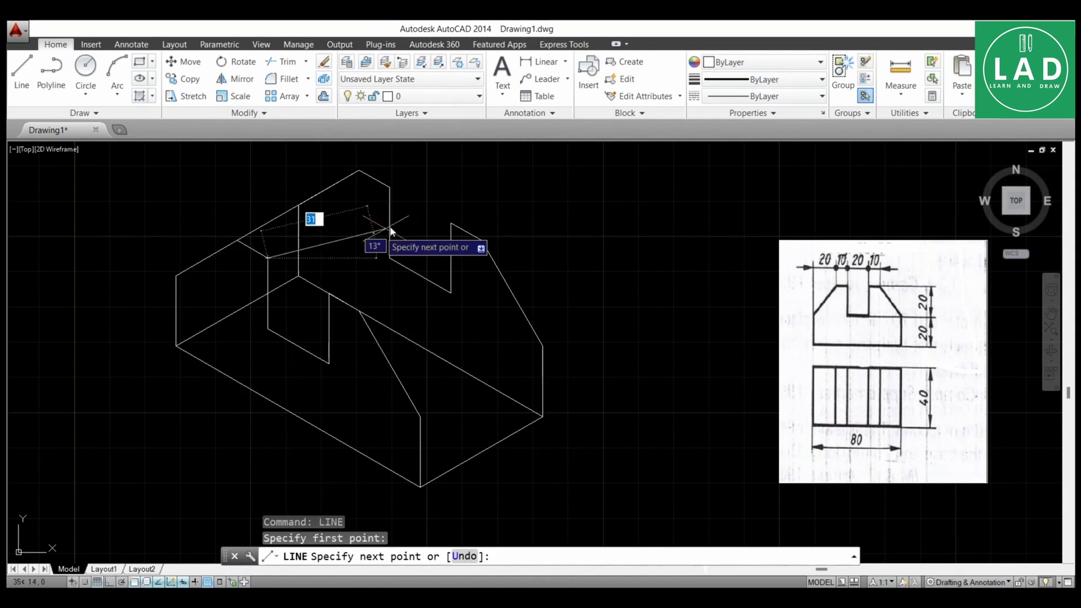
{"action": "left_click", "coordinate": [389, 187]}
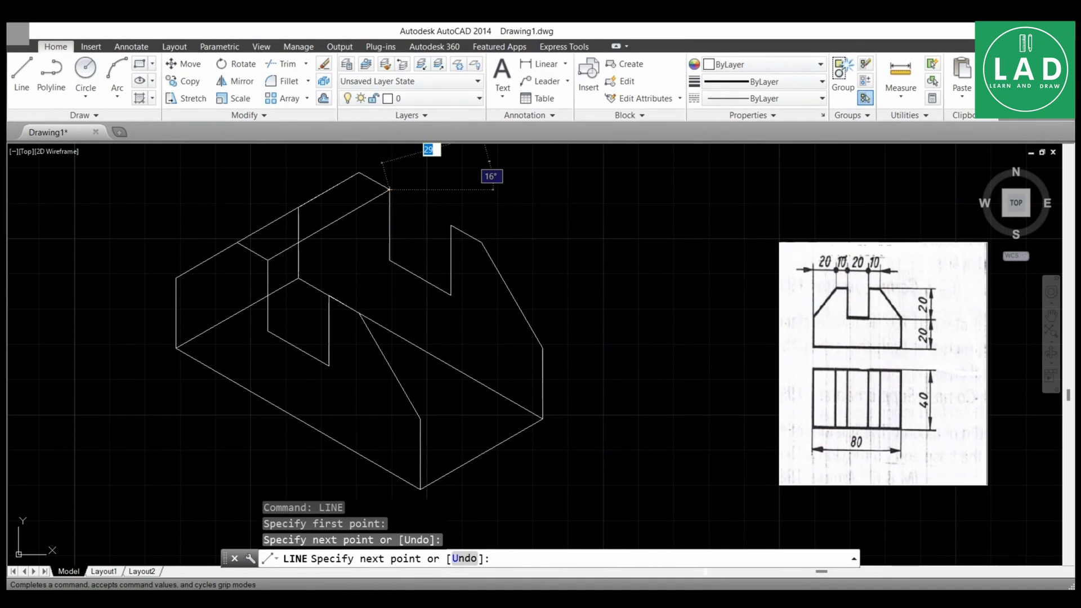
{"action": "key", "text": "Escape"}
Step: Draw a line joining the notch's lower left corners on the front and rear profiles
{"action": "key", "text": "Return"}
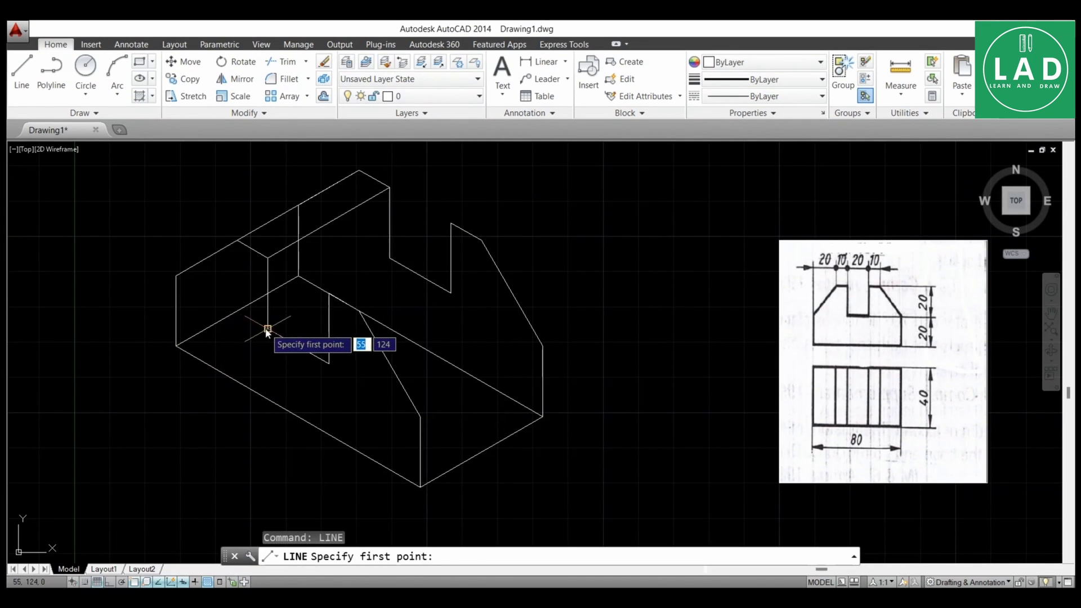
{"action": "left_click", "coordinate": [268, 328]}
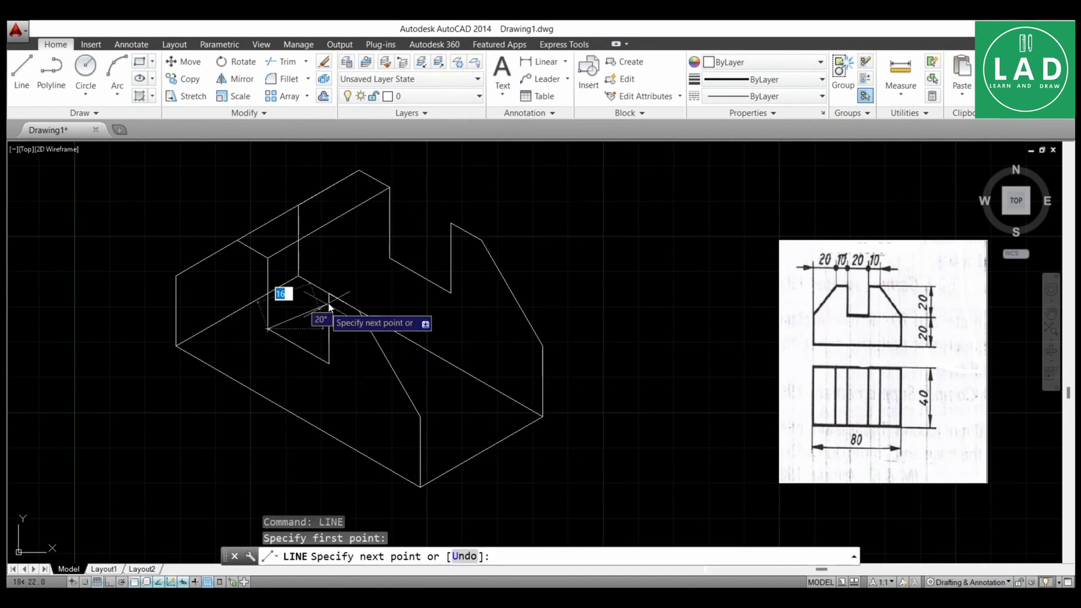
{"action": "left_click", "coordinate": [389, 258]}
{"action": "key", "text": "Escape"}
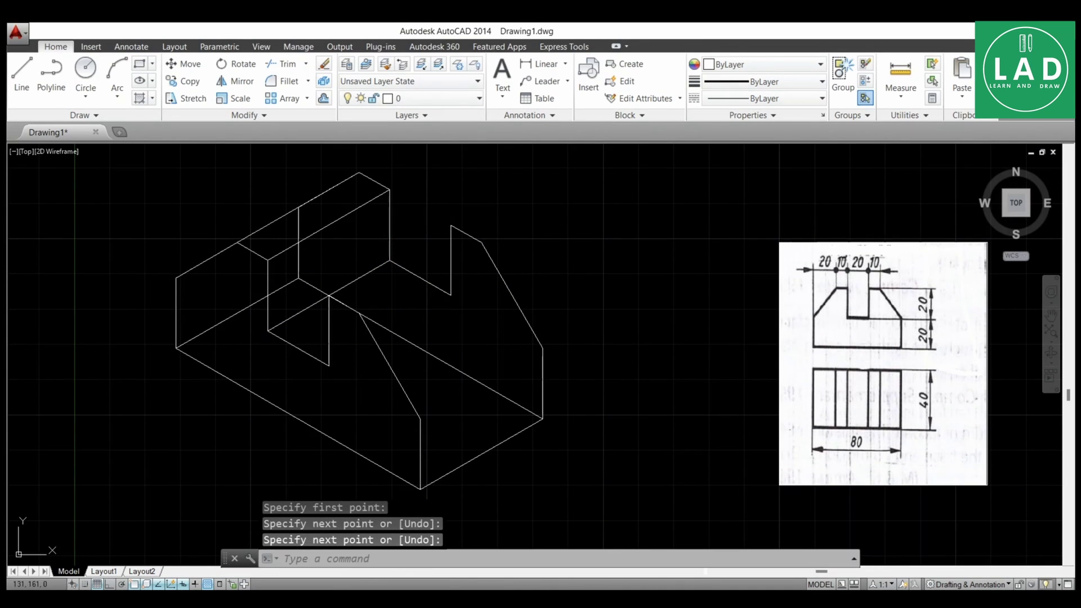
Step: Draw a line joining the notch's lower right corners on the front and rear profiles
{"action": "key", "text": "Return"}
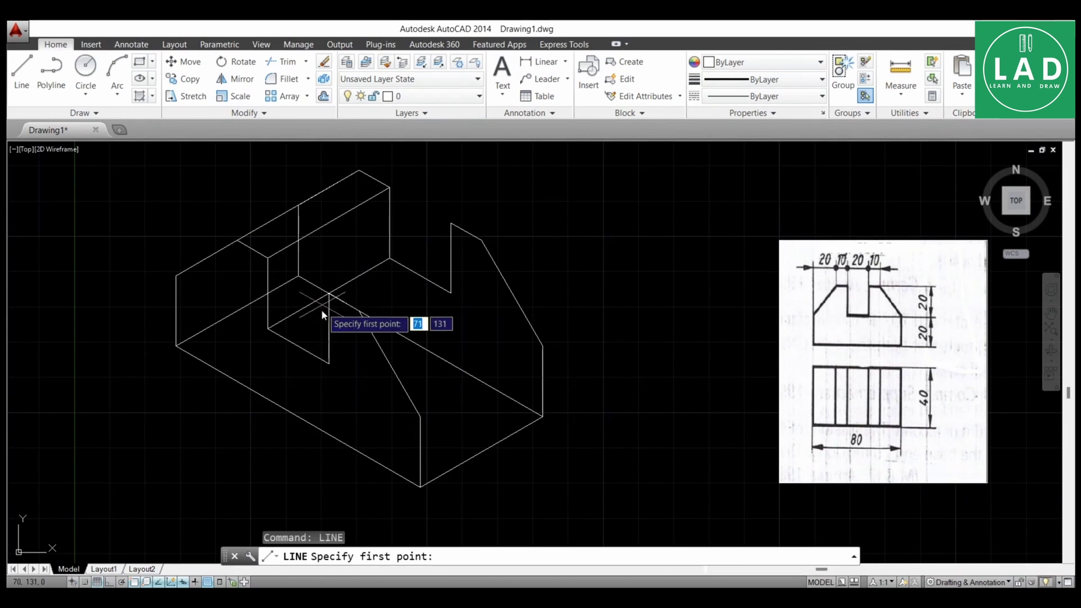
{"action": "left_click", "coordinate": [328, 363]}
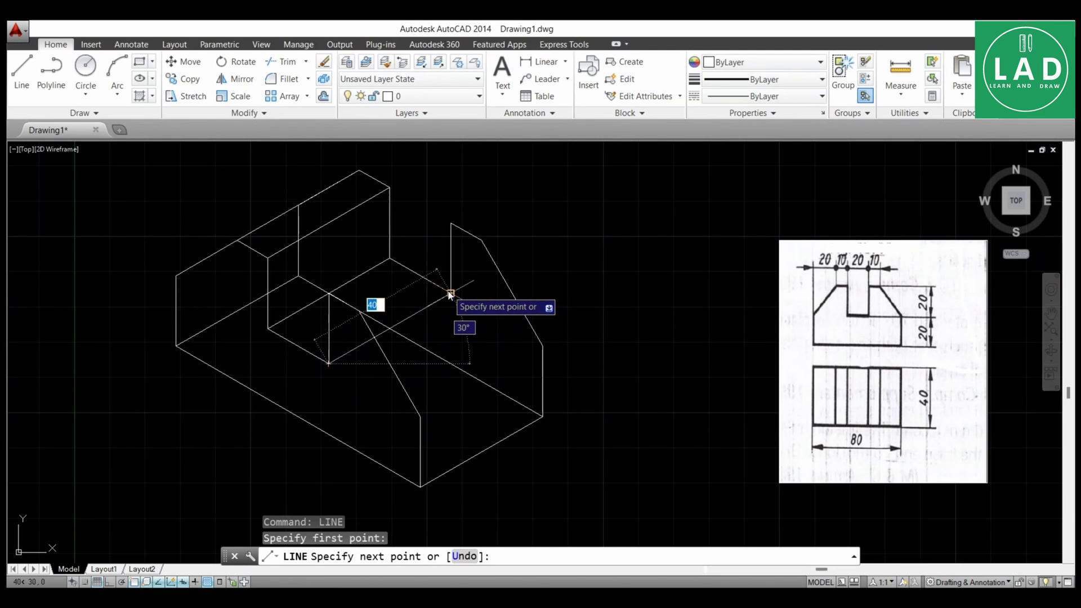
{"action": "left_click", "coordinate": [450, 293]}
{"action": "key", "text": "Return"}
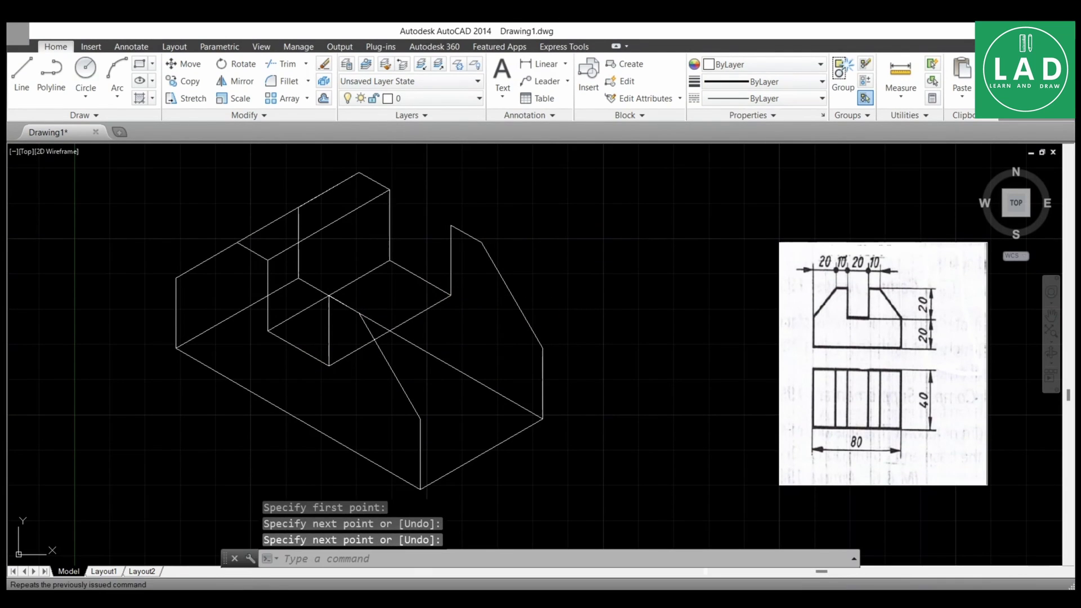
Step: Draw a line joining the notch's upper right corners on the front and rear profiles
{"action": "key", "text": "Return"}
{"action": "left_click", "coordinate": [328, 295]}
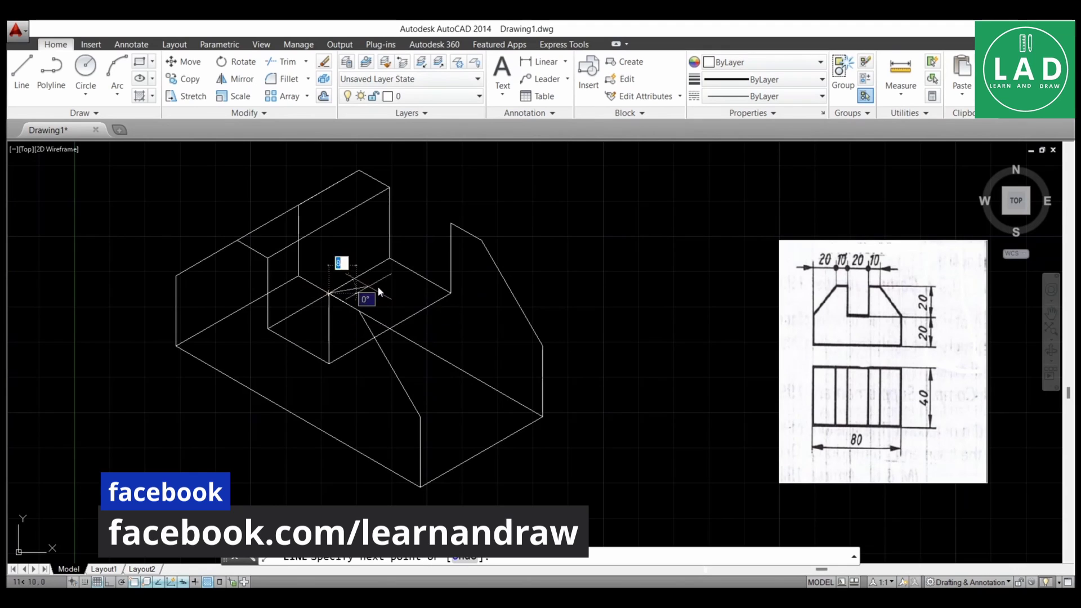
{"action": "left_click", "coordinate": [450, 223]}
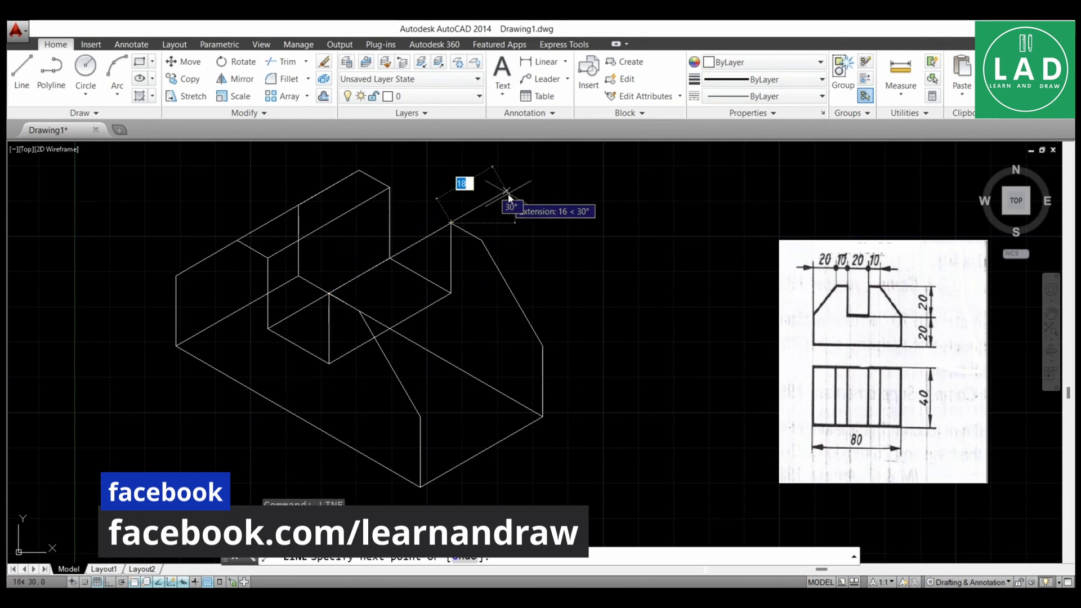
{"action": "left_click", "coordinate": [481, 240]}
{"action": "key", "text": "Return"}
Step: Draw a line joining the upper ends of the right sloped edges on the front and rear profiles
{"action": "key", "text": "Return"}
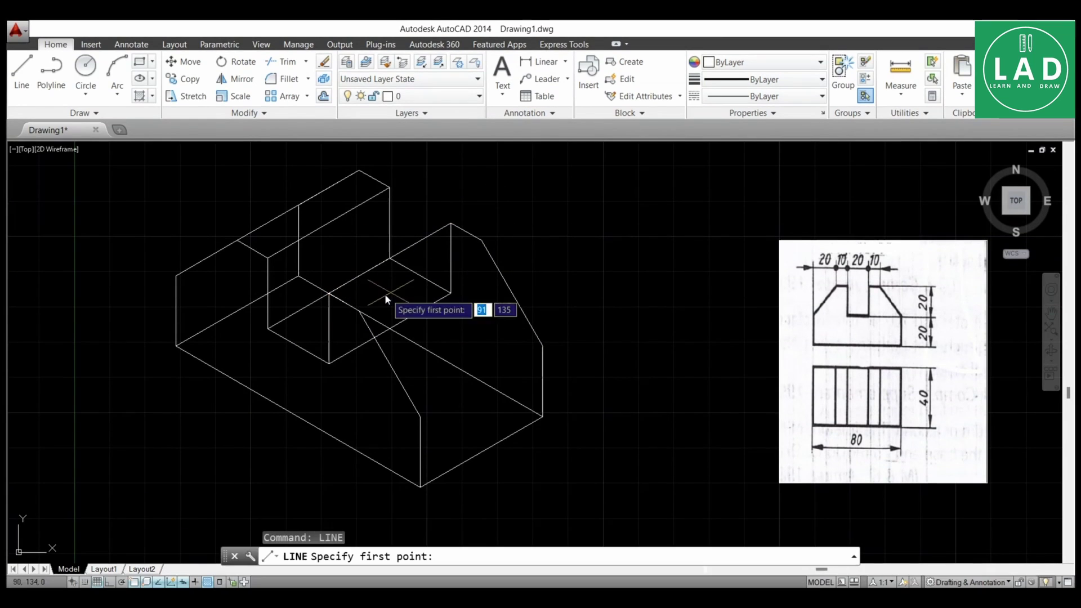
{"action": "left_click", "coordinate": [360, 310]}
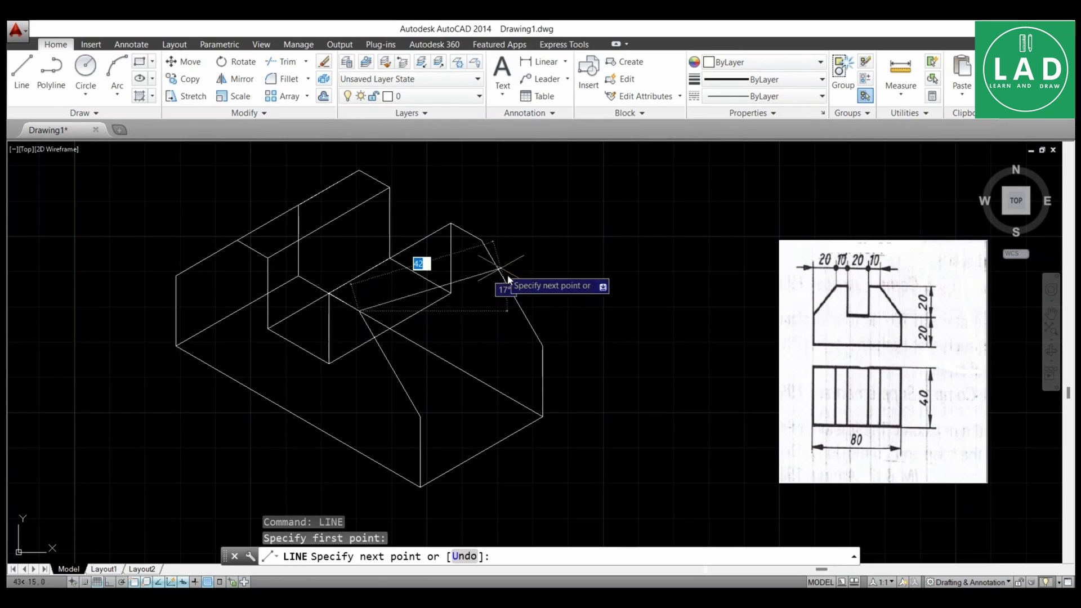
{"action": "left_click", "coordinate": [481, 241]}
{"action": "key", "text": "Return"}
Step: Draw a line joining the lower ends of the right sloped edges on the front and rear profiles
{"action": "key", "text": "Return"}
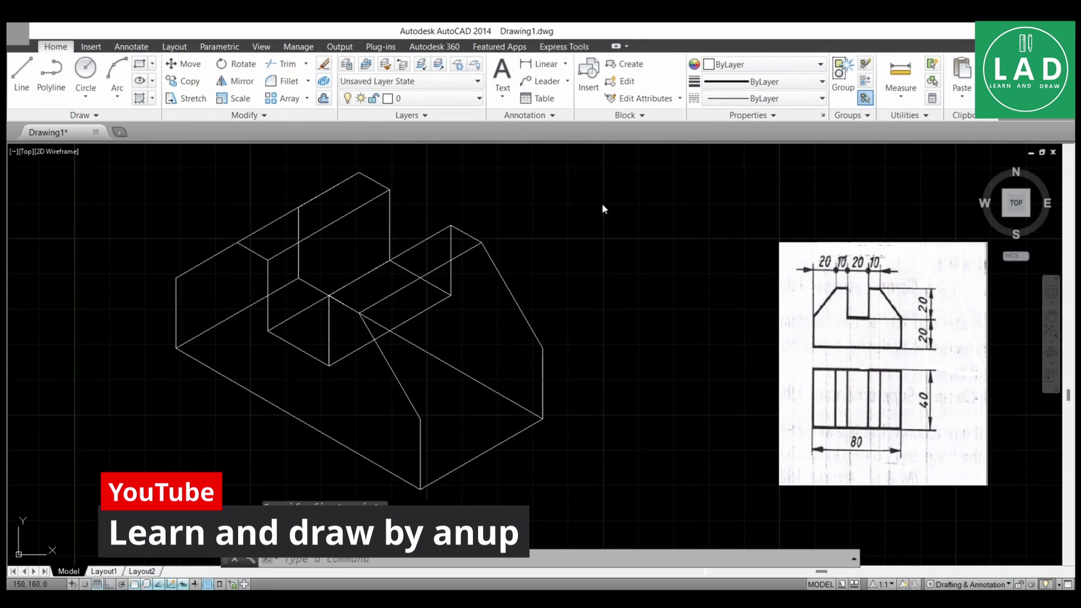
{"action": "left_click", "coordinate": [420, 416]}
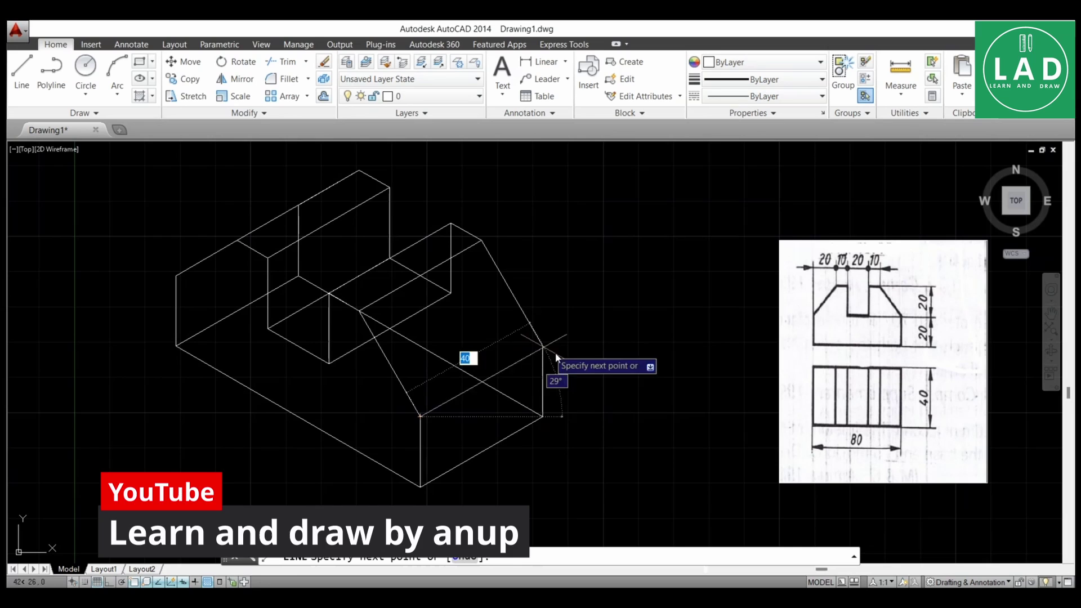
{"action": "left_click", "coordinate": [543, 345]}
{"action": "key", "text": "Return"}
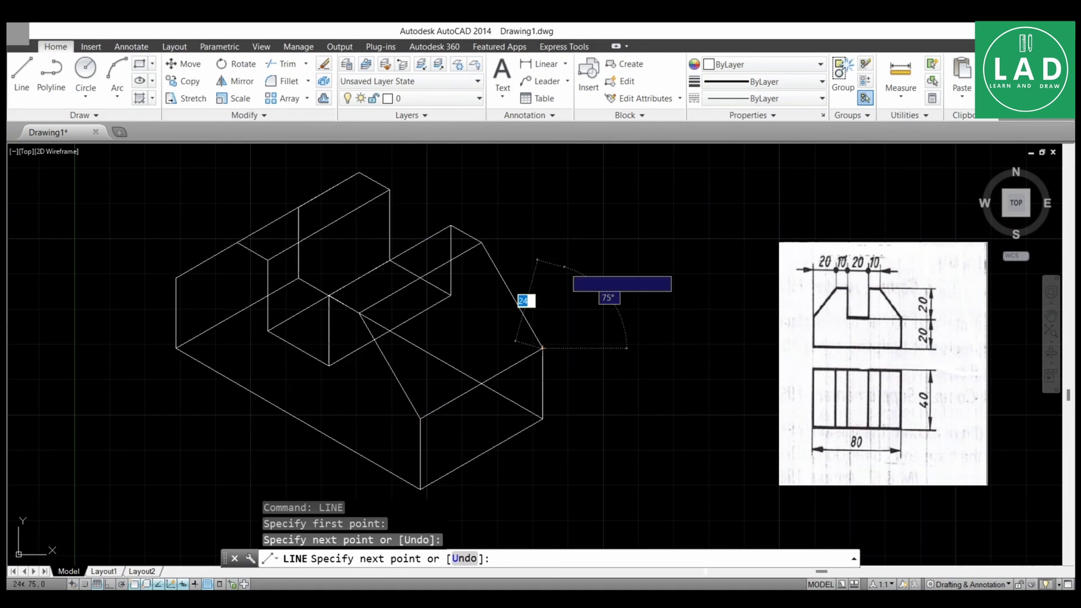
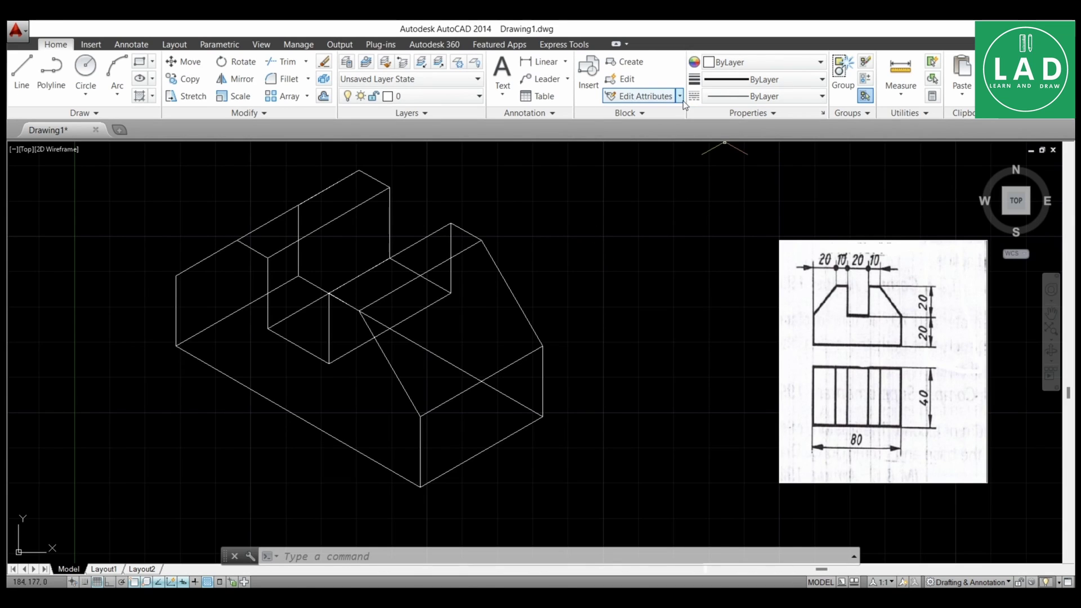
Step: Load the ACAD_ISO02W100 (ISO dash) linetype into the drawing
{"action": "left_click", "coordinate": [745, 103]}
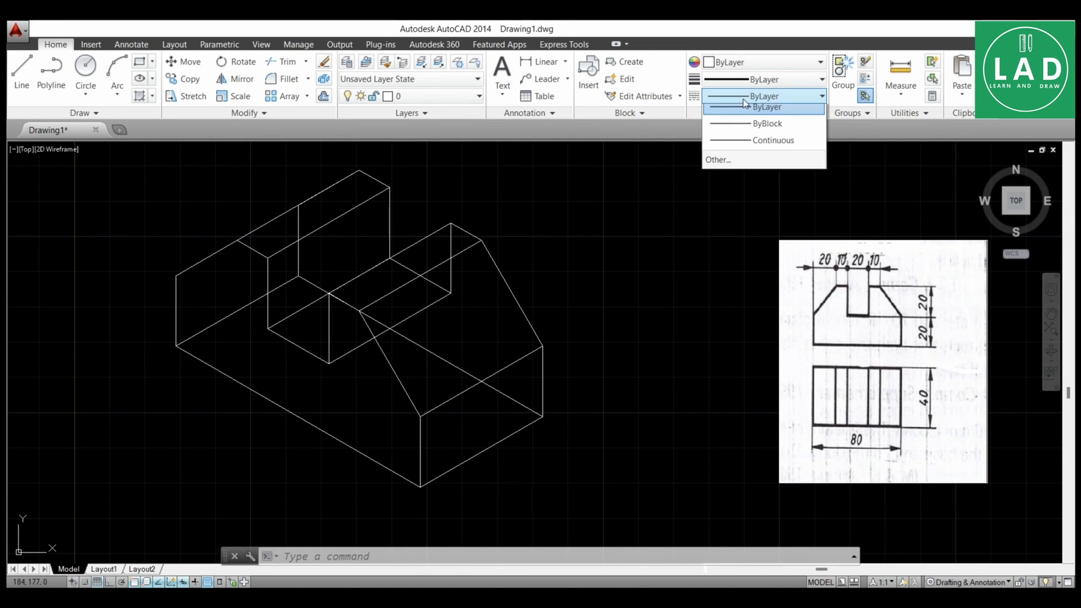
{"action": "left_click", "coordinate": [712, 166]}
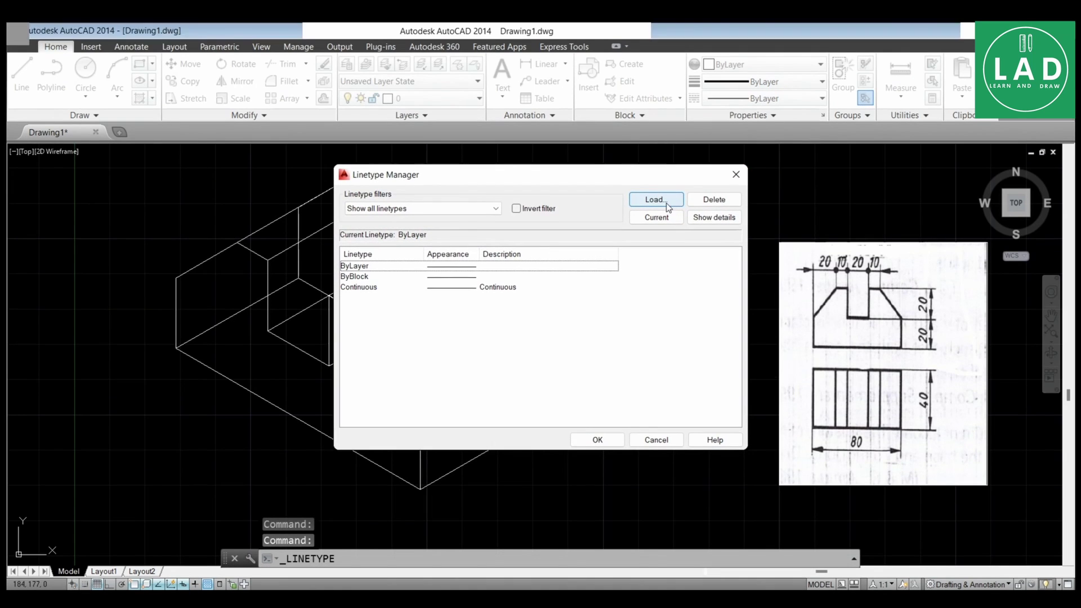
{"action": "left_click", "coordinate": [654, 200]}
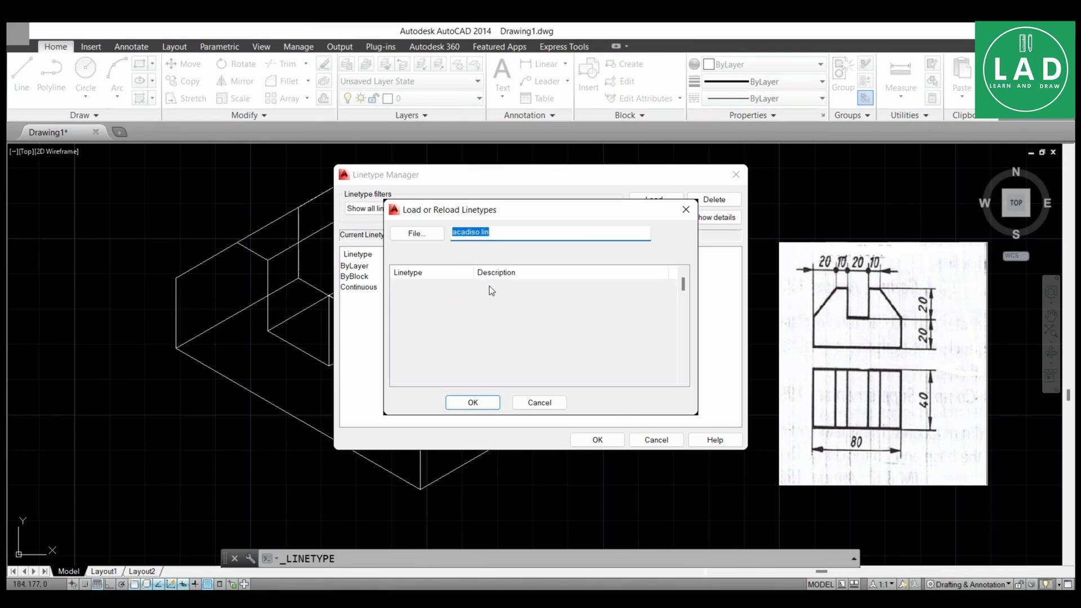
{"action": "left_click", "coordinate": [488, 287]}
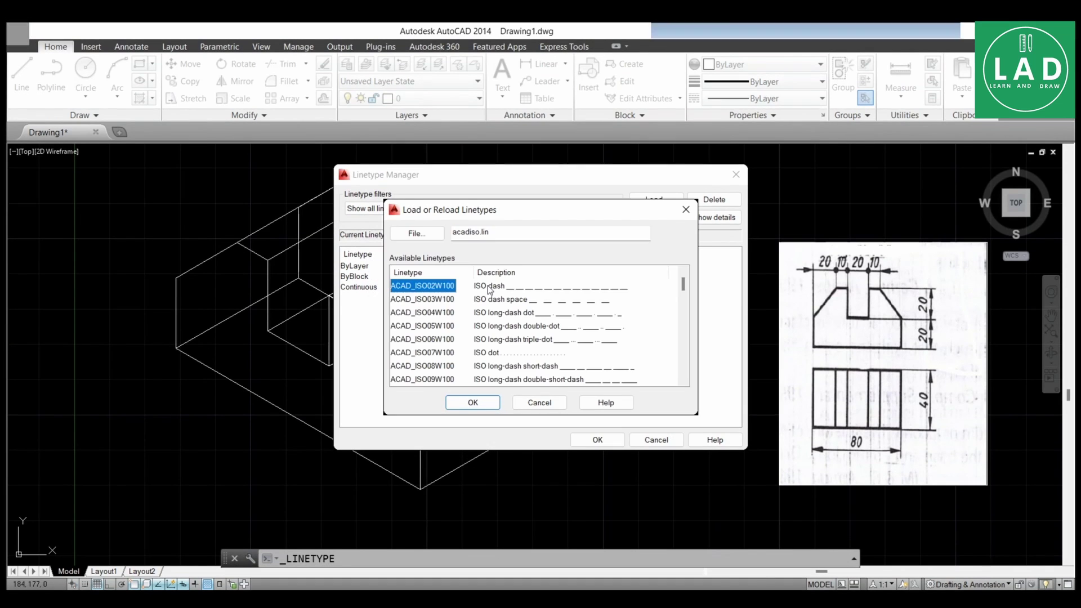
{"action": "left_click", "coordinate": [472, 400]}
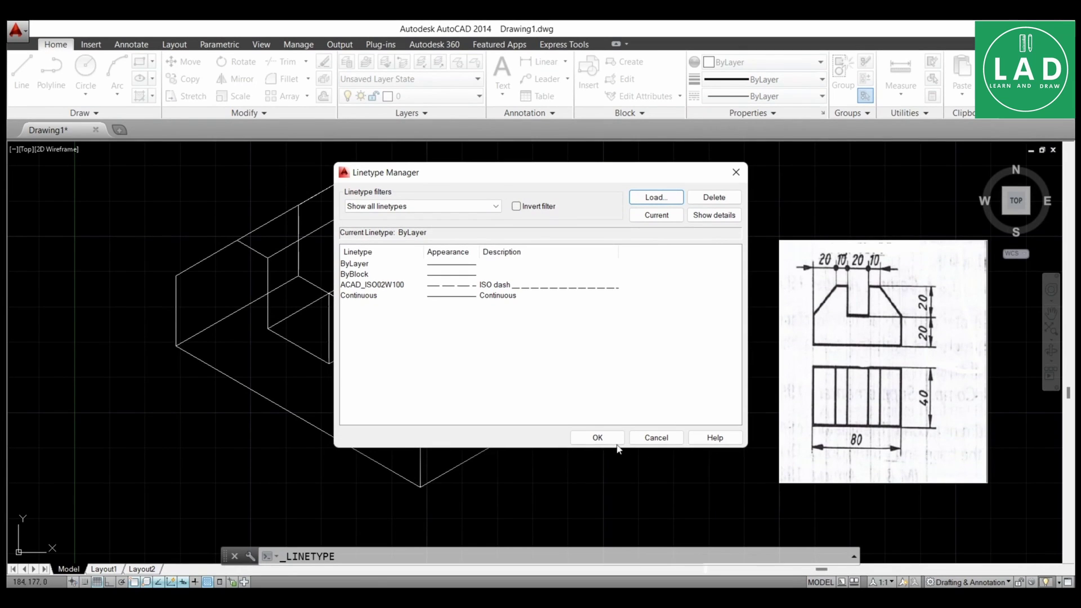
{"action": "left_click", "coordinate": [598, 438]}
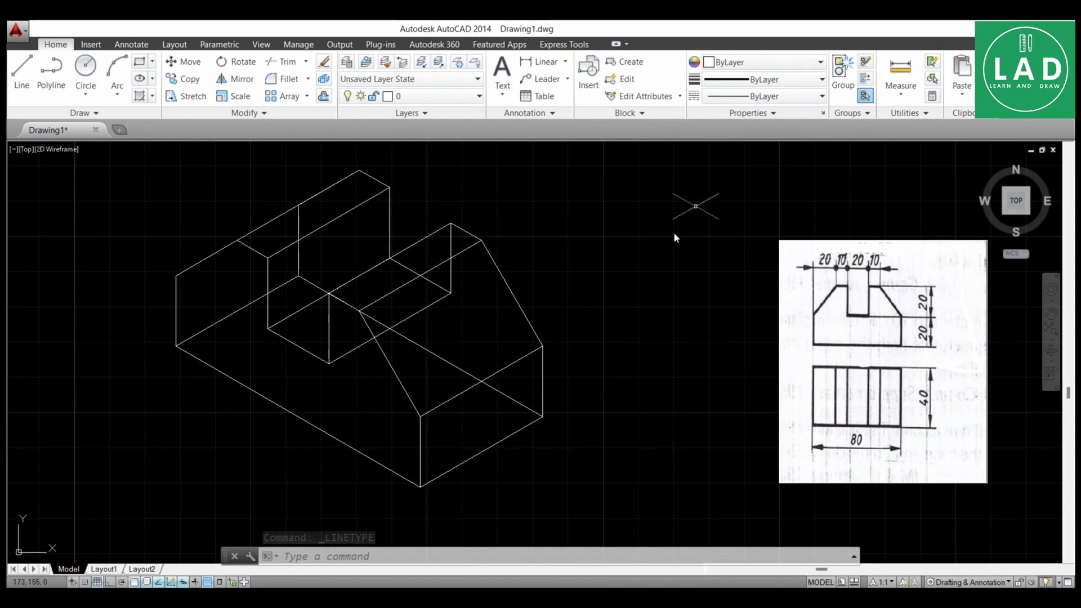
Step: Set the six hidden edges at the base's rear and left, the rear left corner and the notch's lower right and rear to linetype ACAD_ISO02W100
{"action": "left_click", "coordinate": [435, 356]}
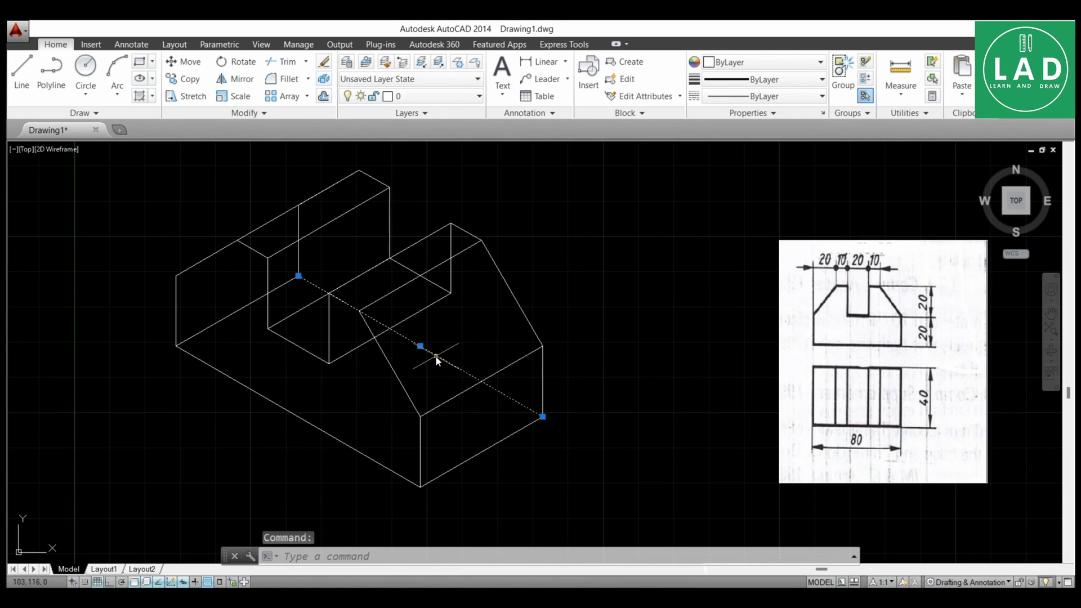
{"action": "left_click", "coordinate": [227, 317]}
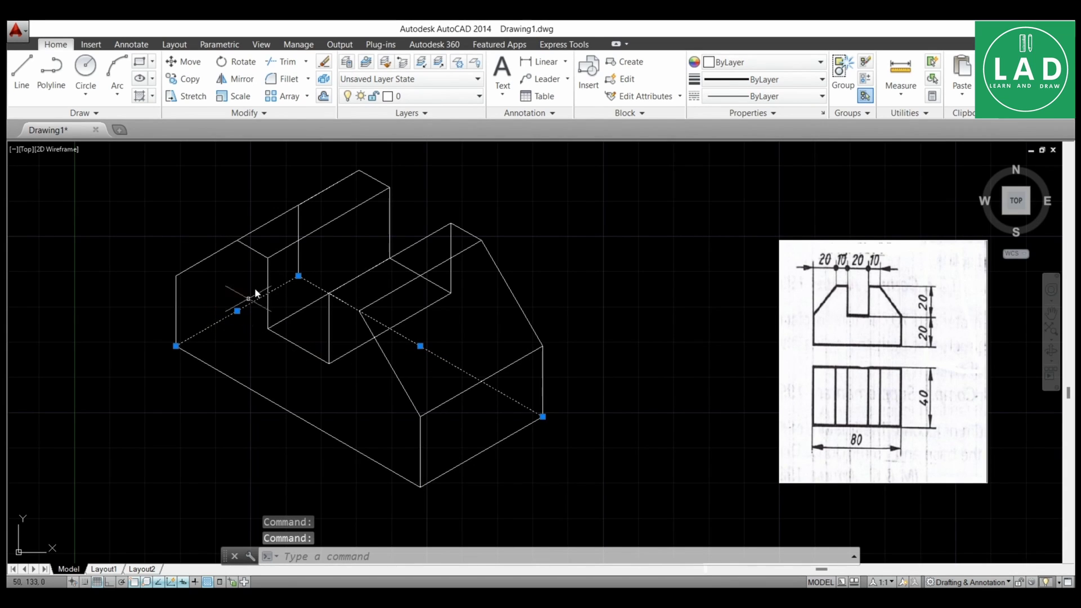
{"action": "left_click", "coordinate": [298, 222]}
{"action": "left_click", "coordinate": [298, 221]}
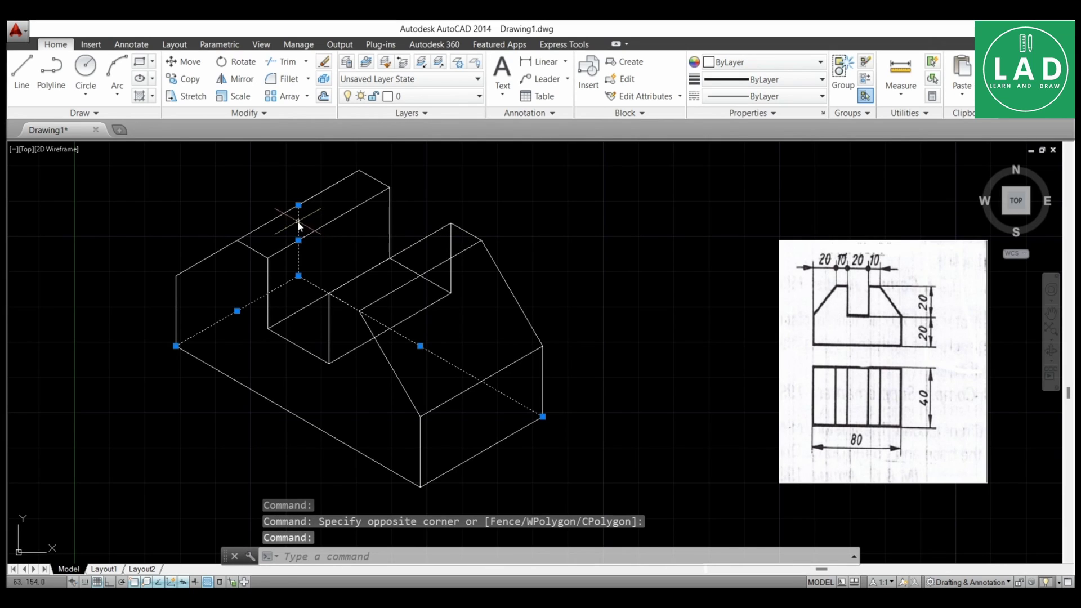
{"action": "left_click", "coordinate": [440, 299]}
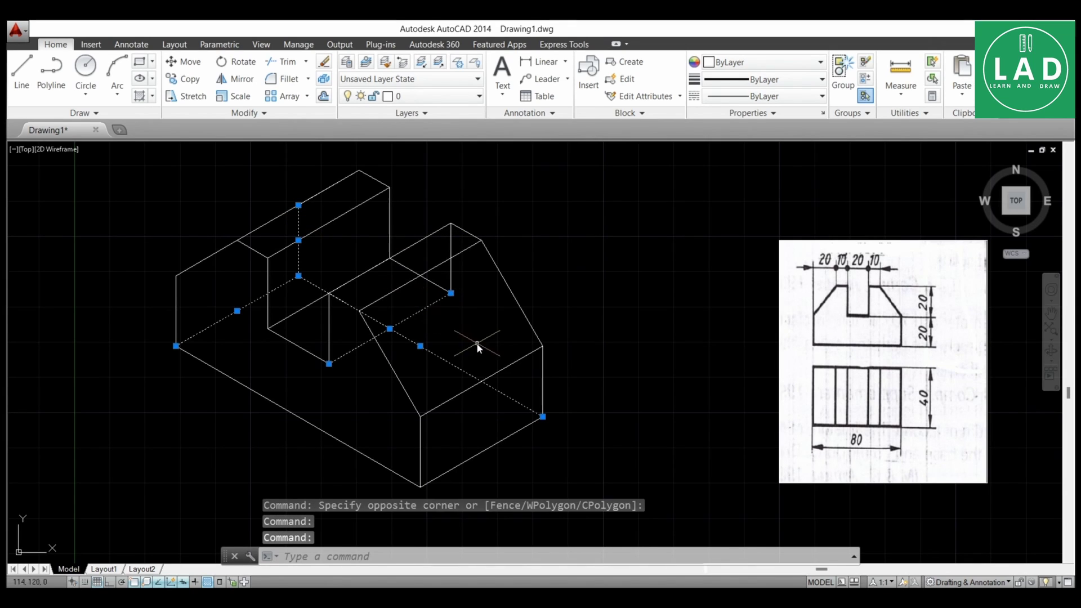
{"action": "left_click", "coordinate": [450, 238]}
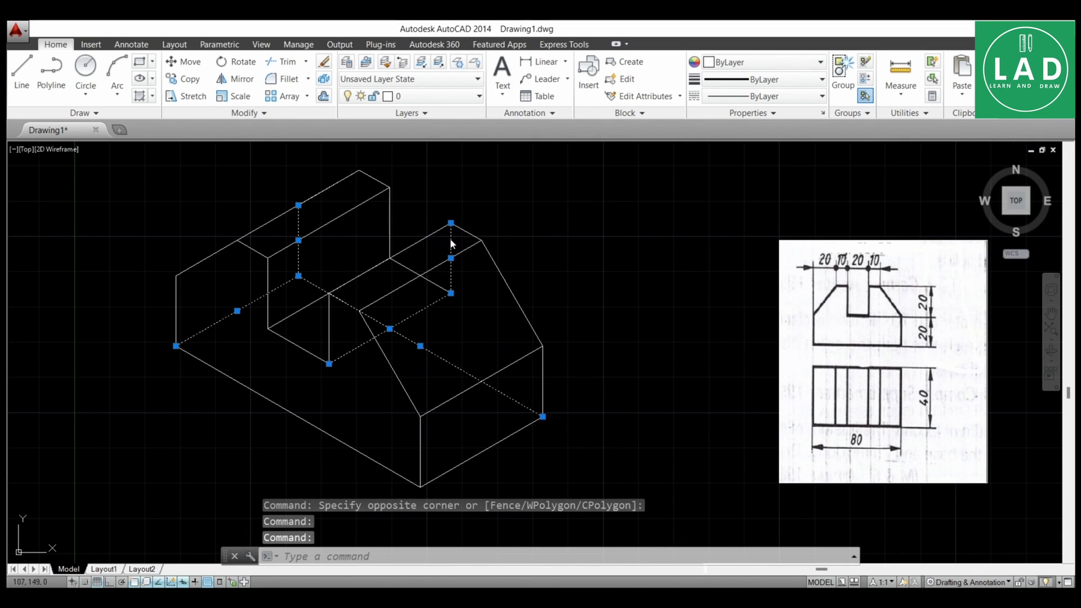
{"action": "left_click", "coordinate": [407, 269]}
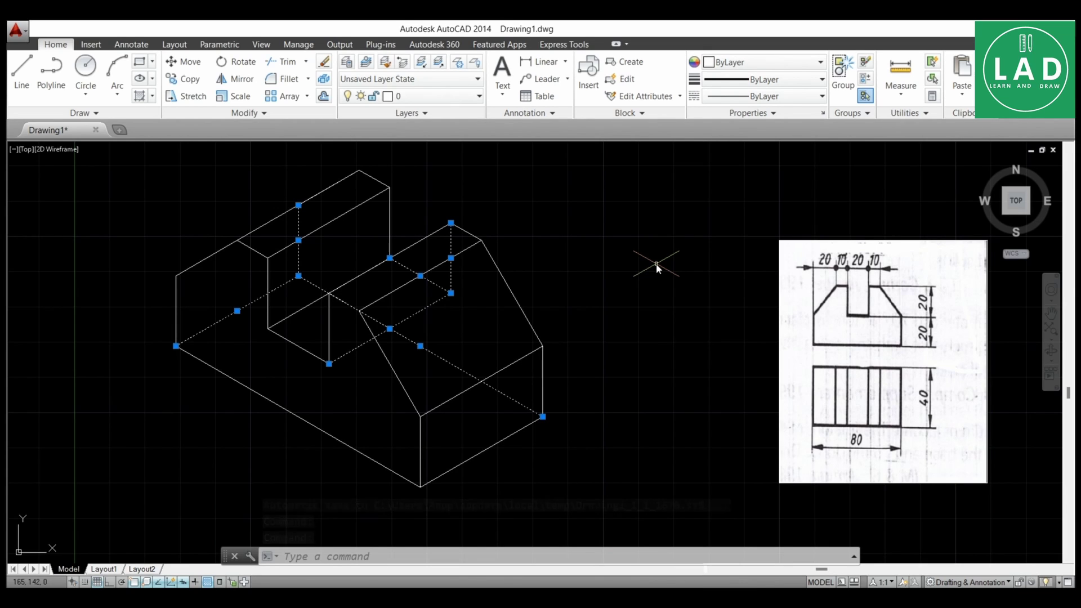
{"action": "left_click", "coordinate": [778, 97]}
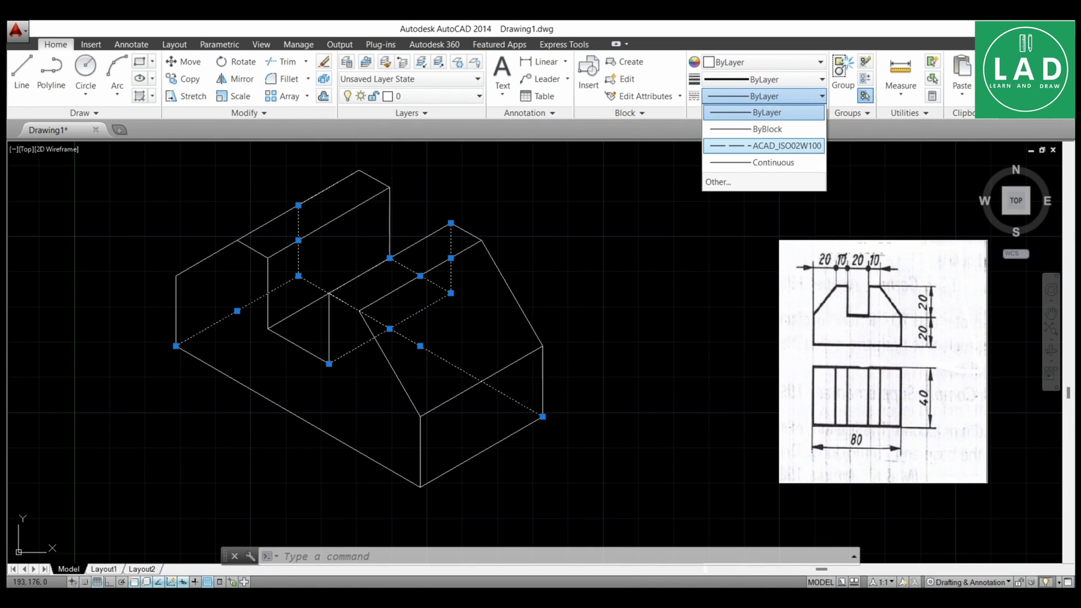
{"action": "left_click", "coordinate": [761, 146]}
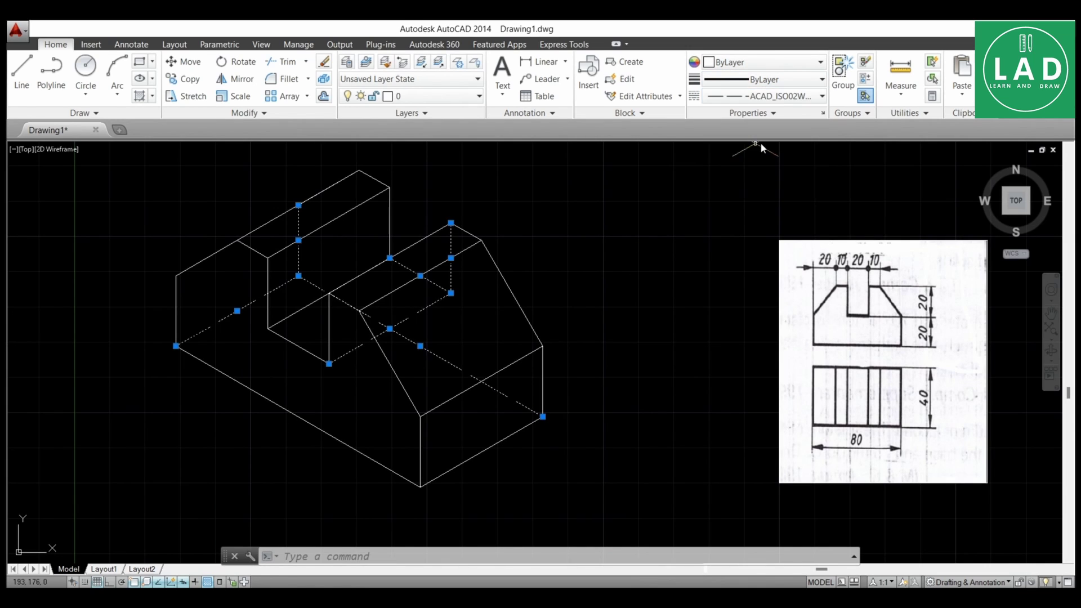
{"action": "left_click", "coordinate": [733, 164]}
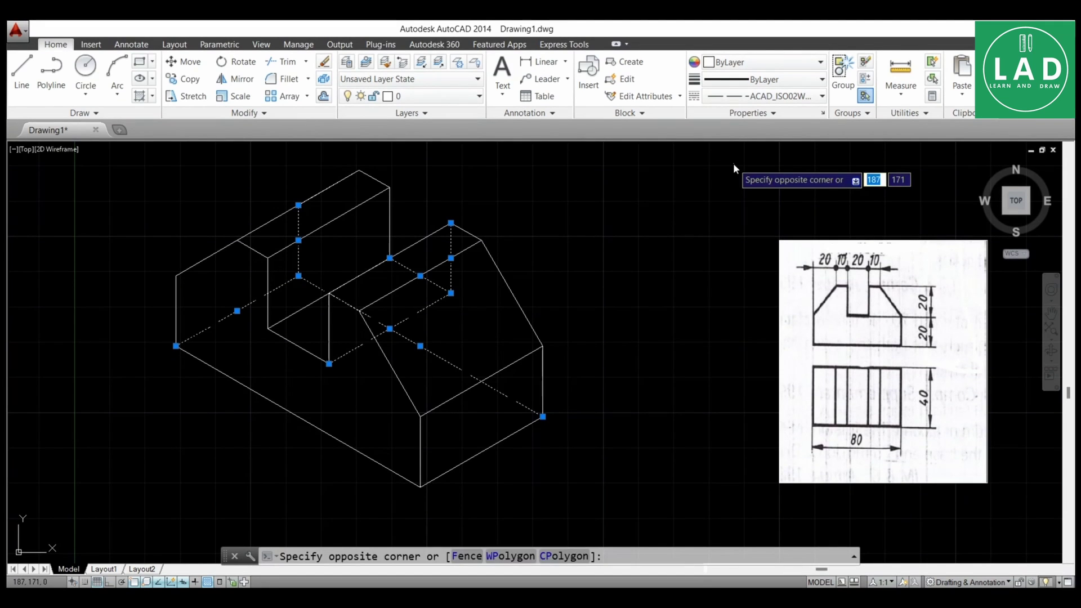
{"action": "type", "text": "lt"}
{"action": "key", "text": "Return"}
{"action": "left_click", "coordinate": [653, 197]}
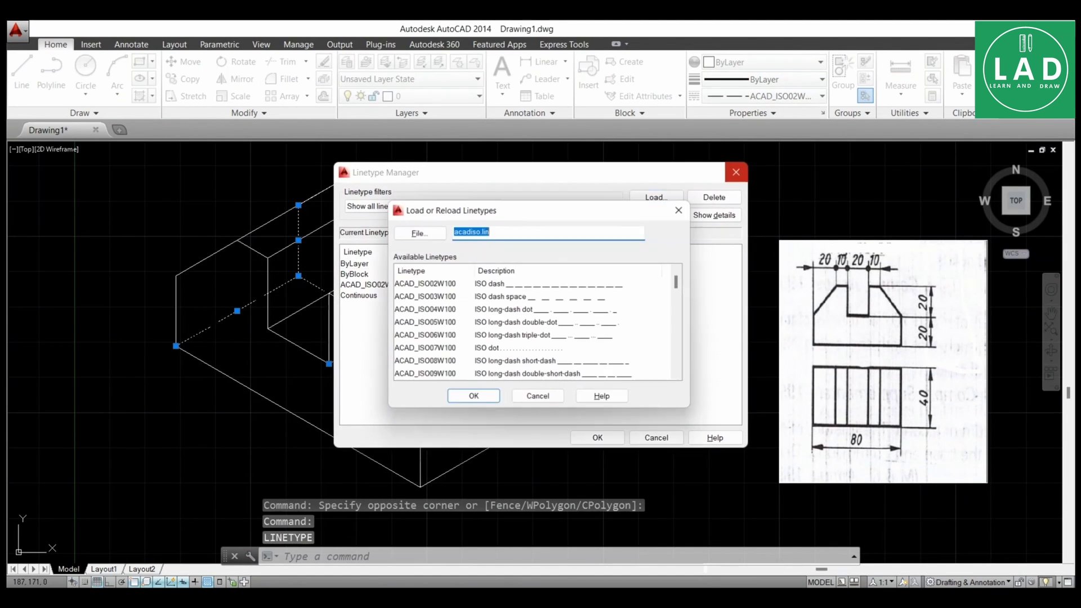
{"action": "left_click", "coordinate": [686, 207]}
{"action": "left_click", "coordinate": [735, 172]}
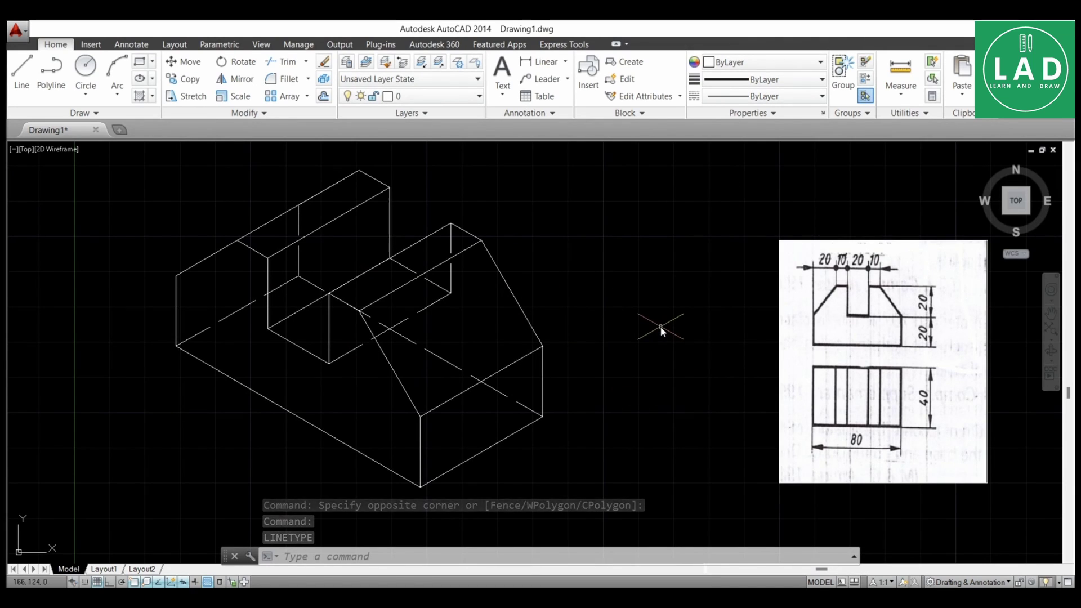
Step: Add a vertical linear dimension for the base's front corner edge, placing it to the right of the block
{"action": "left_click", "coordinate": [565, 62]}
{"action": "left_click", "coordinate": [554, 84]}
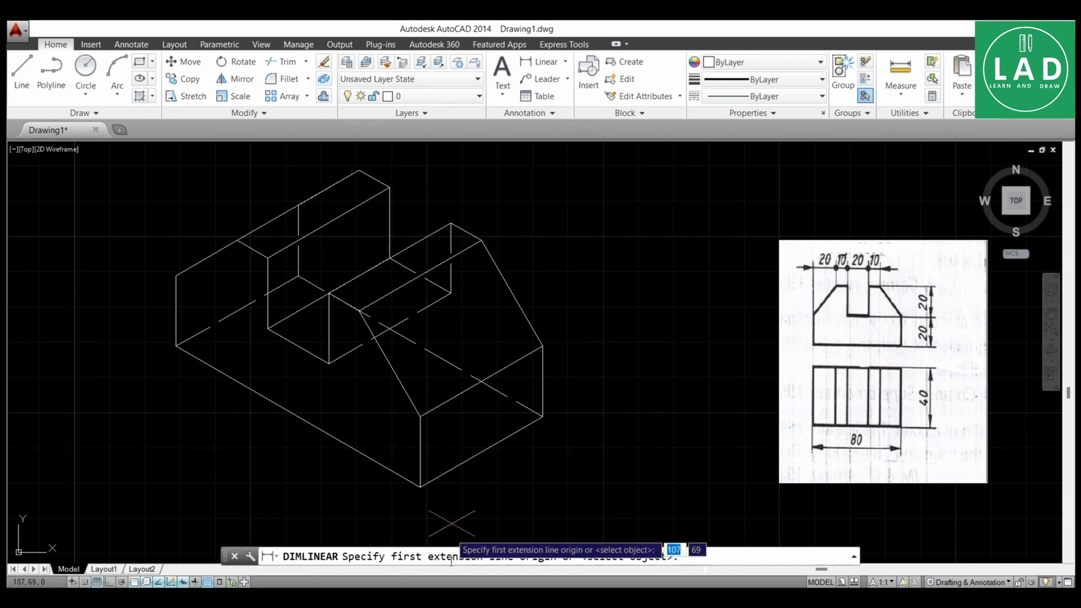
{"action": "left_click", "coordinate": [420, 485]}
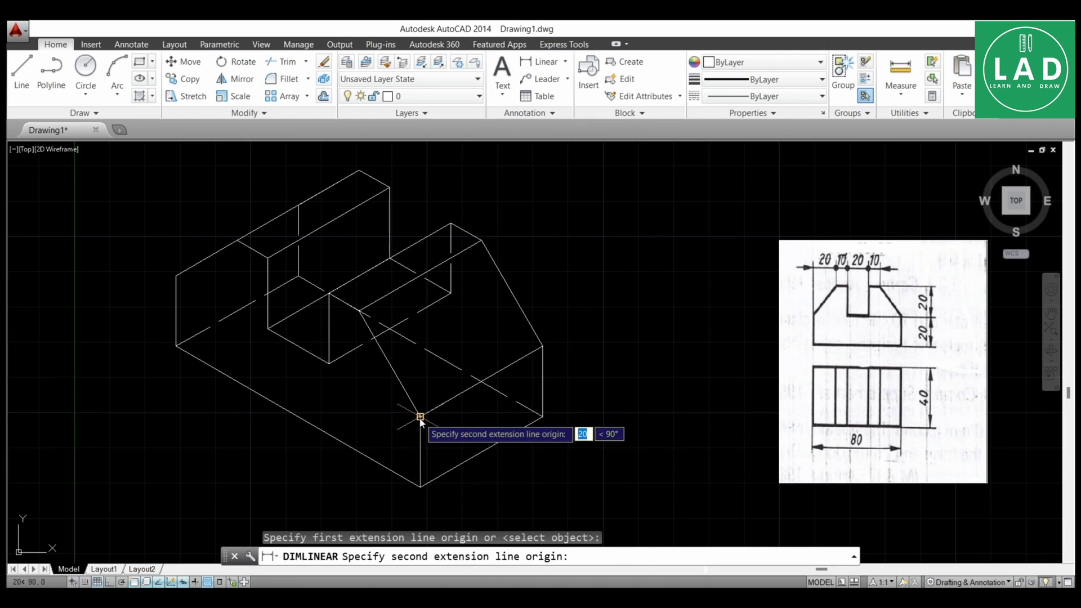
{"action": "left_click", "coordinate": [420, 416]}
{"action": "left_click", "coordinate": [578, 422]}
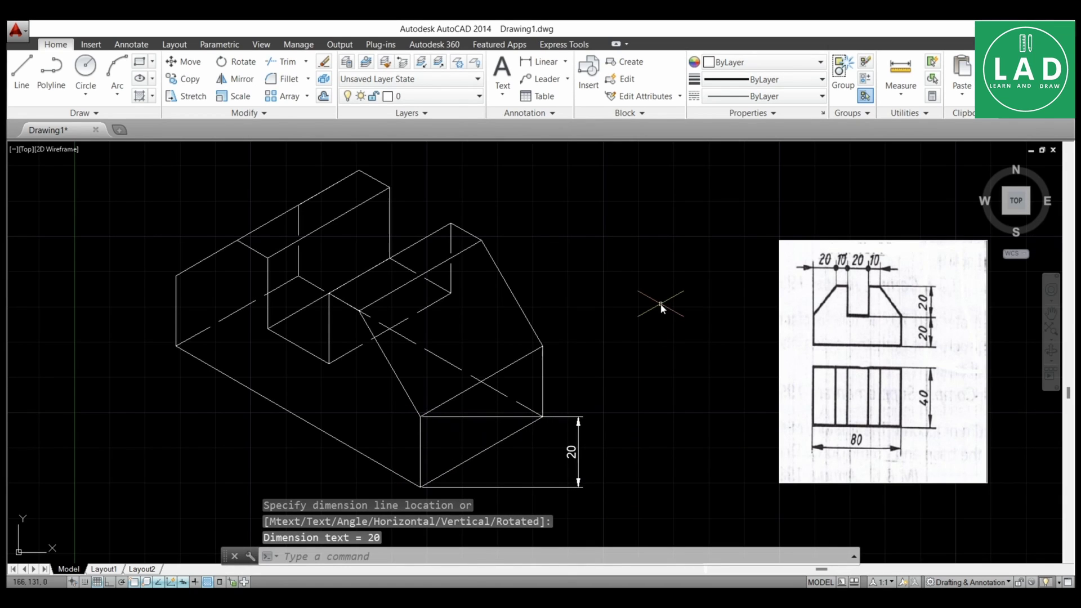
{"action": "left_click", "coordinate": [565, 61]}
{"action": "left_click", "coordinate": [548, 101]}
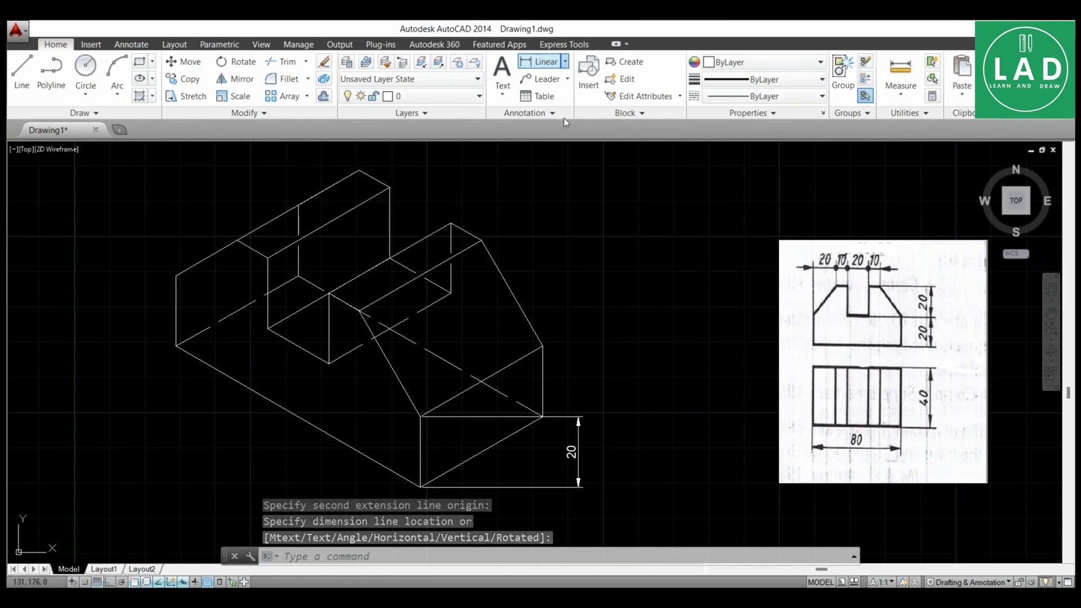
{"action": "left_click", "coordinate": [421, 487]}
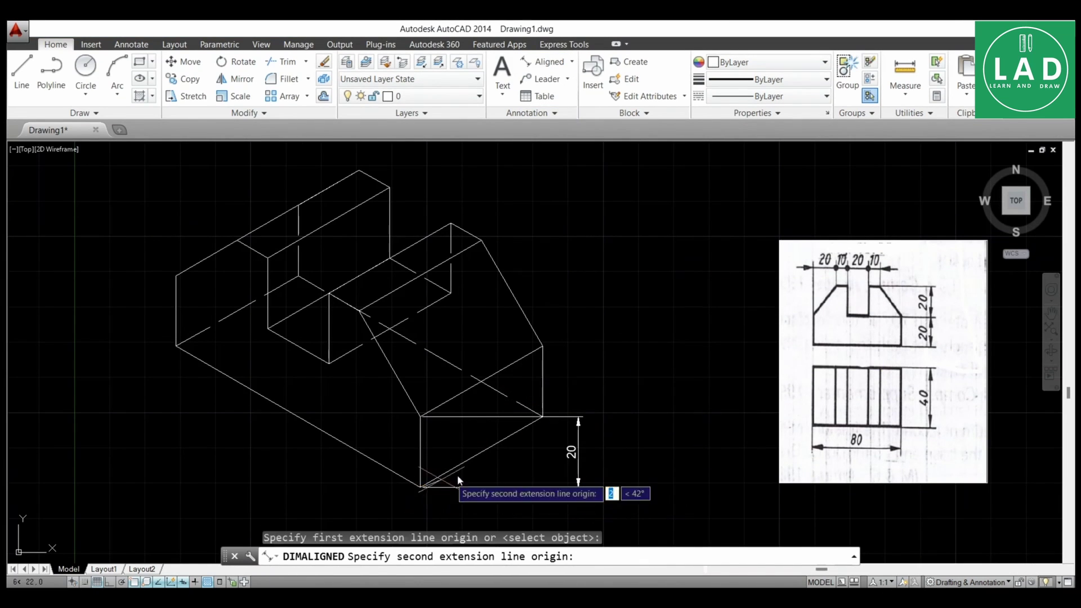
{"action": "left_click", "coordinate": [543, 417]}
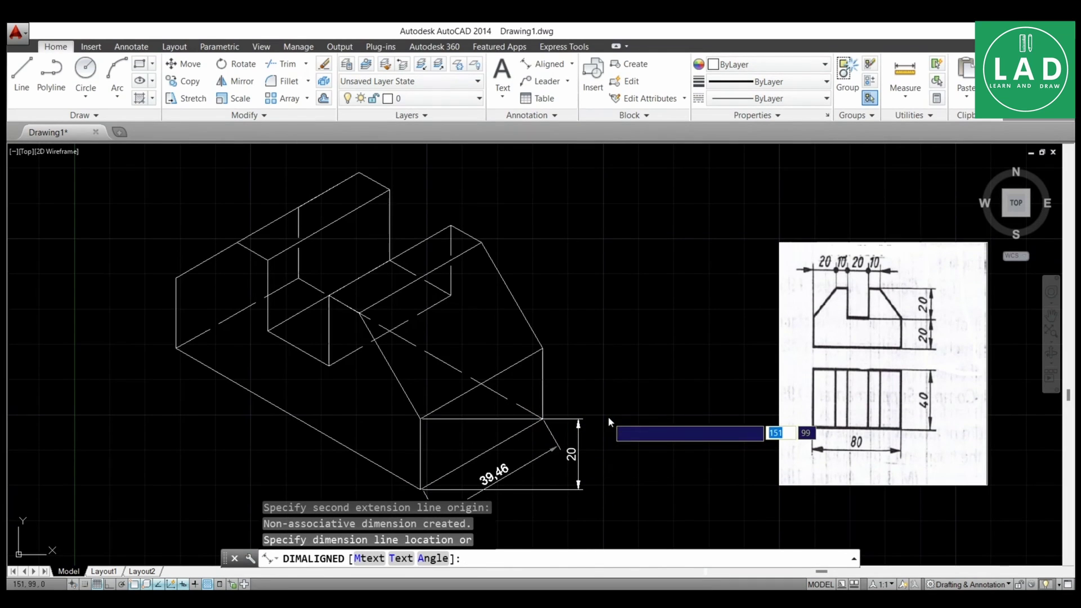
{"action": "key", "text": "Escape"}
Step: Add an aligned dimension along the base's lower depth edge, from the front corner to the right corner, placing it outside the block
{"action": "key", "text": "Return"}
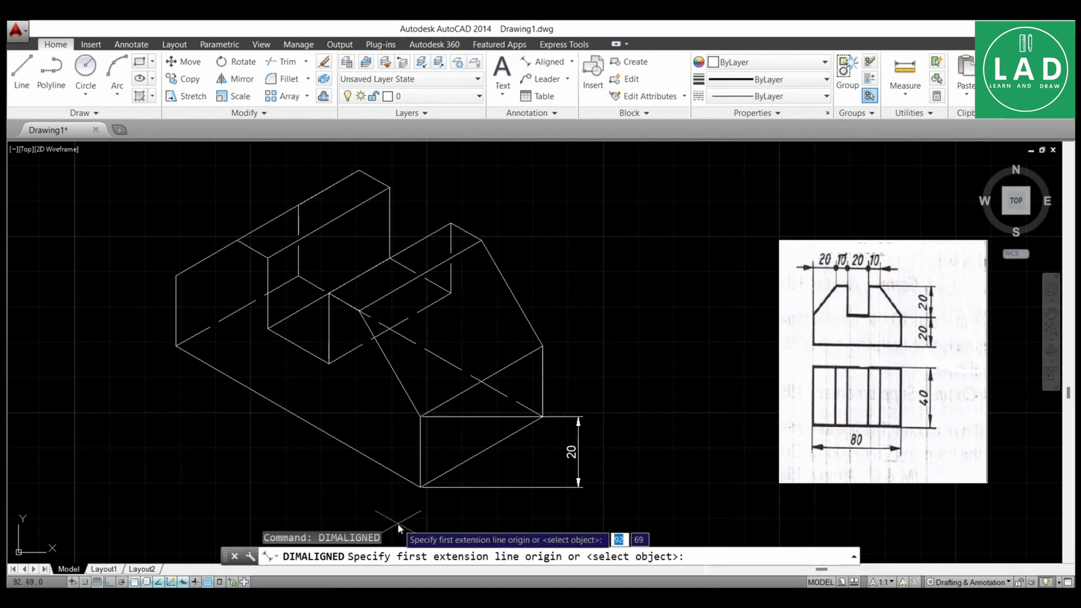
{"action": "left_click", "coordinate": [420, 485]}
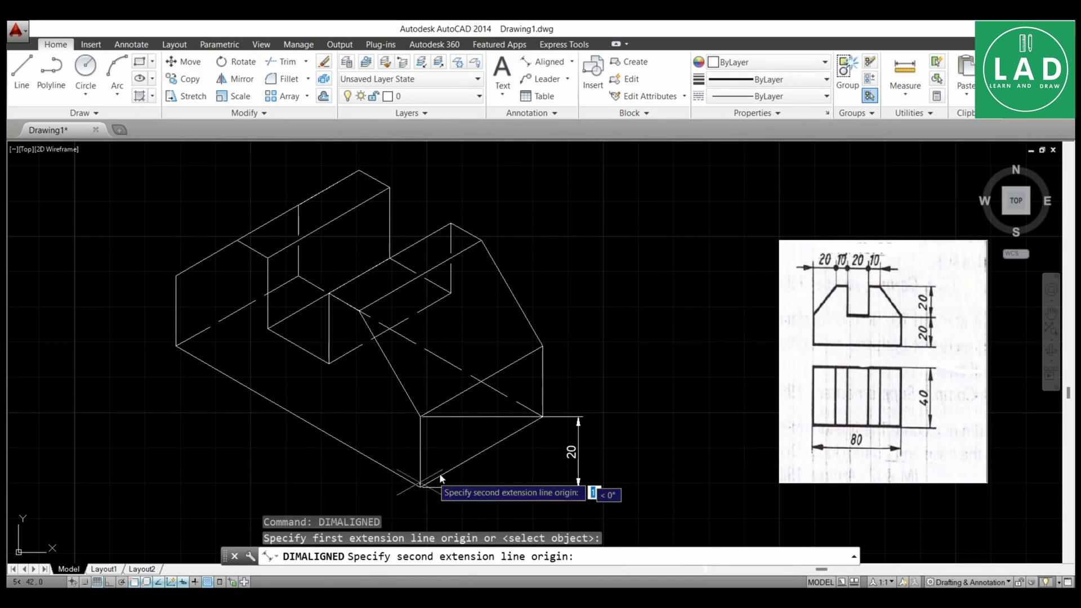
{"action": "left_click", "coordinate": [542, 419]}
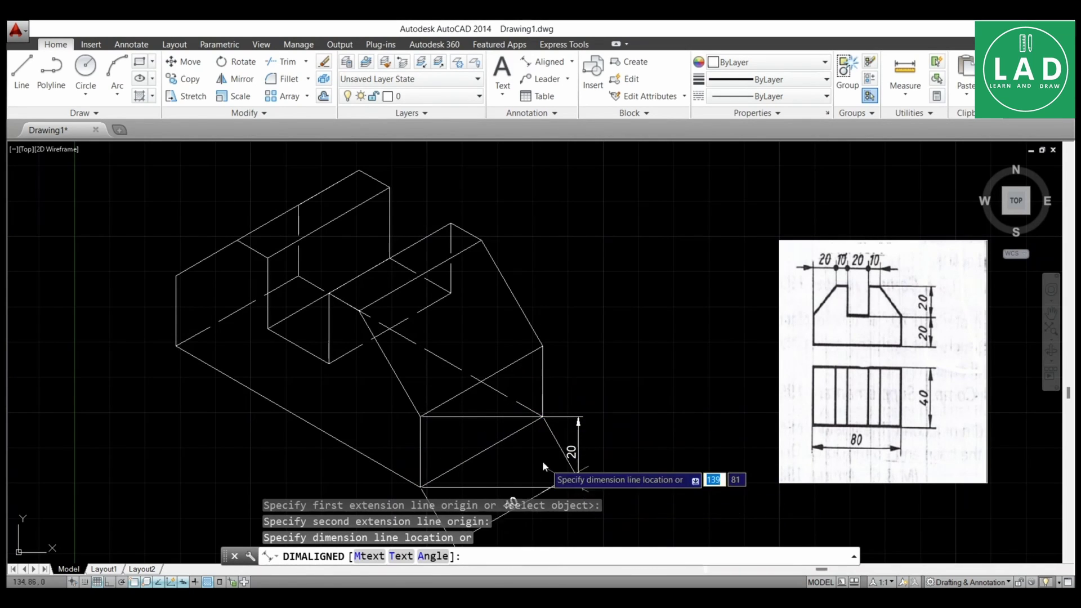
{"action": "left_click", "coordinate": [546, 461]}
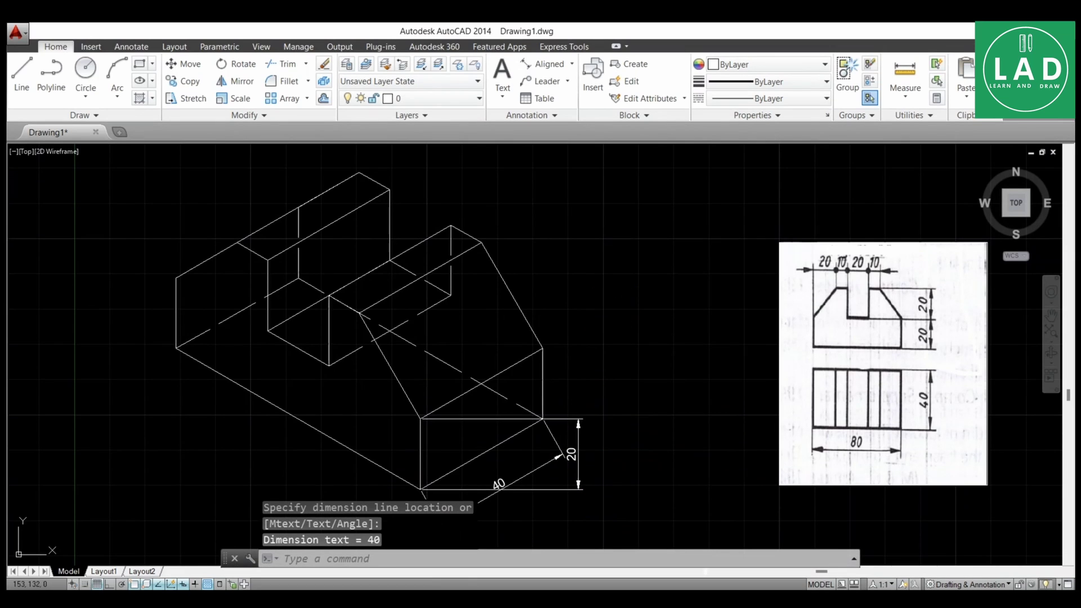
Step: Add an aligned dimension along the full length of the base's long front bottom edge, placing it below the edge
{"action": "key", "text": "Return"}
{"action": "left_click", "coordinate": [176, 345]}
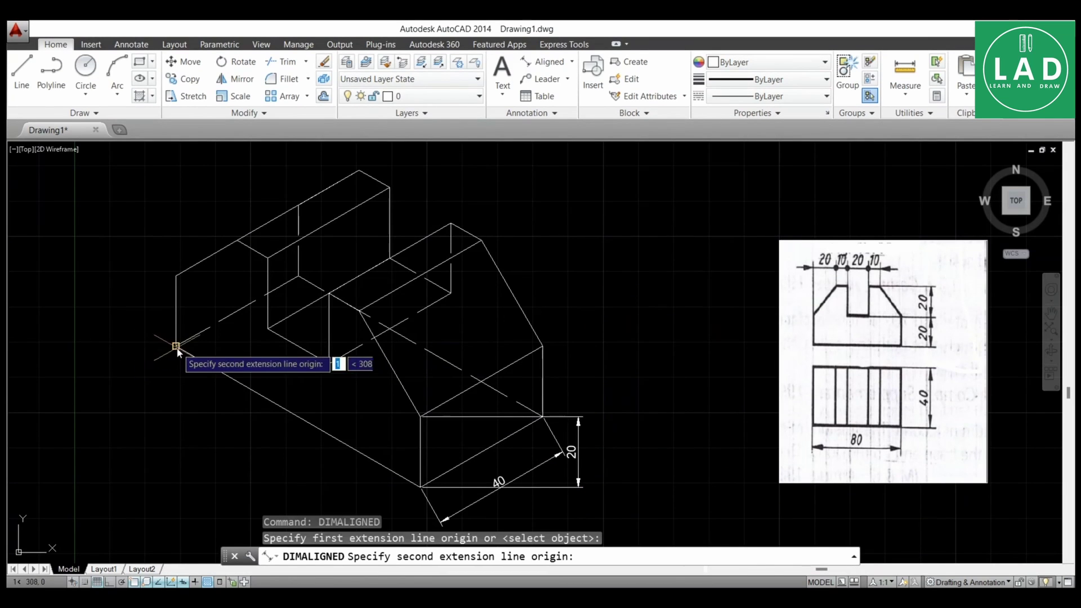
{"action": "left_click", "coordinate": [421, 486]}
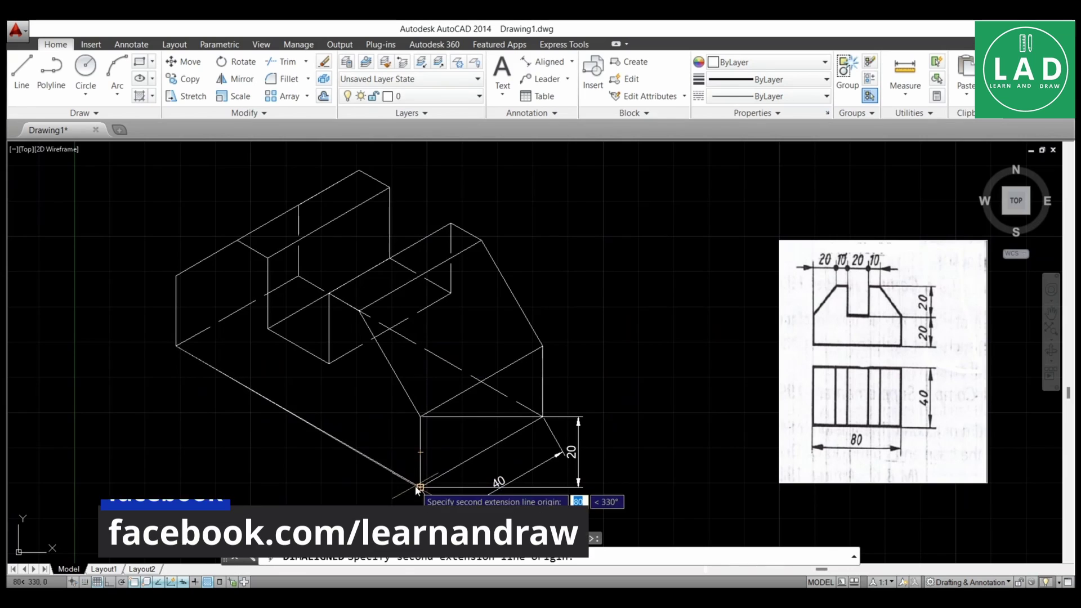
{"action": "left_click", "coordinate": [349, 495]}
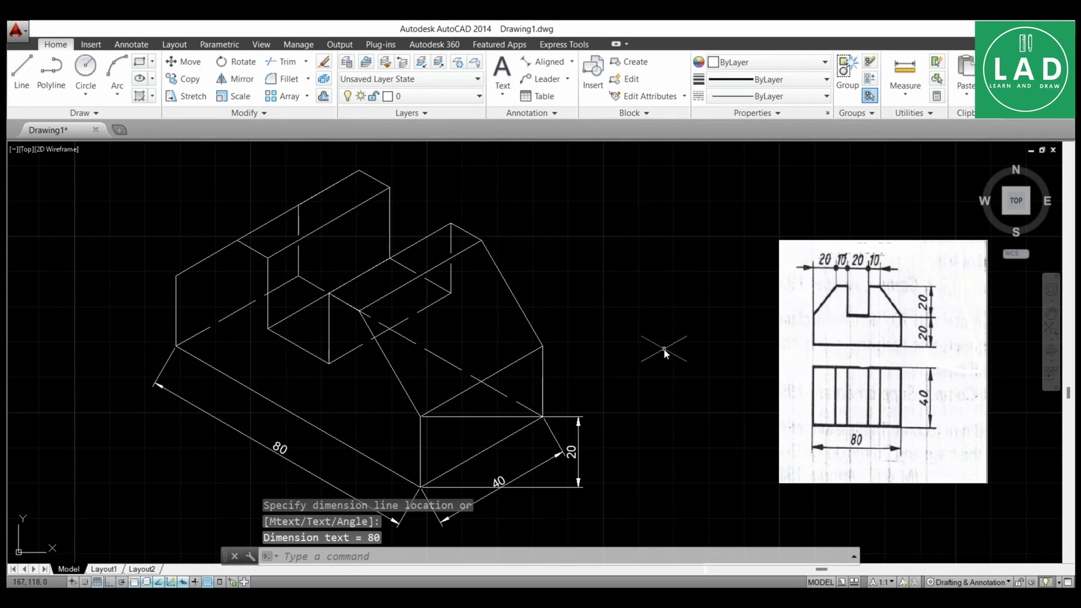
Step: Add an aligned dimension across the front end of the left raised part's top face, placing it above the block
{"action": "key", "text": "Return"}
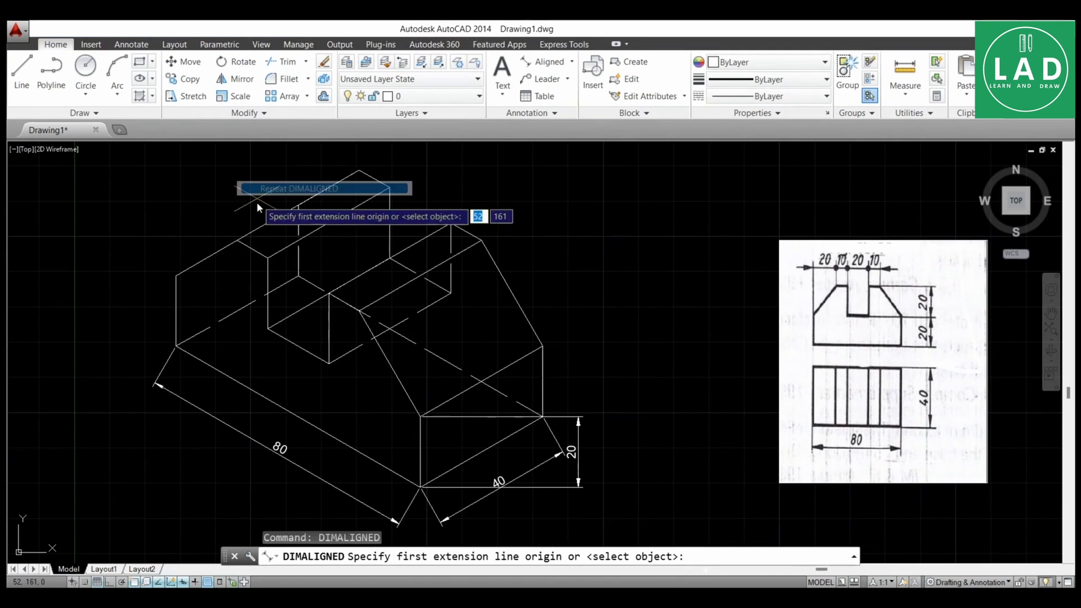
{"action": "left_click", "coordinate": [238, 240]}
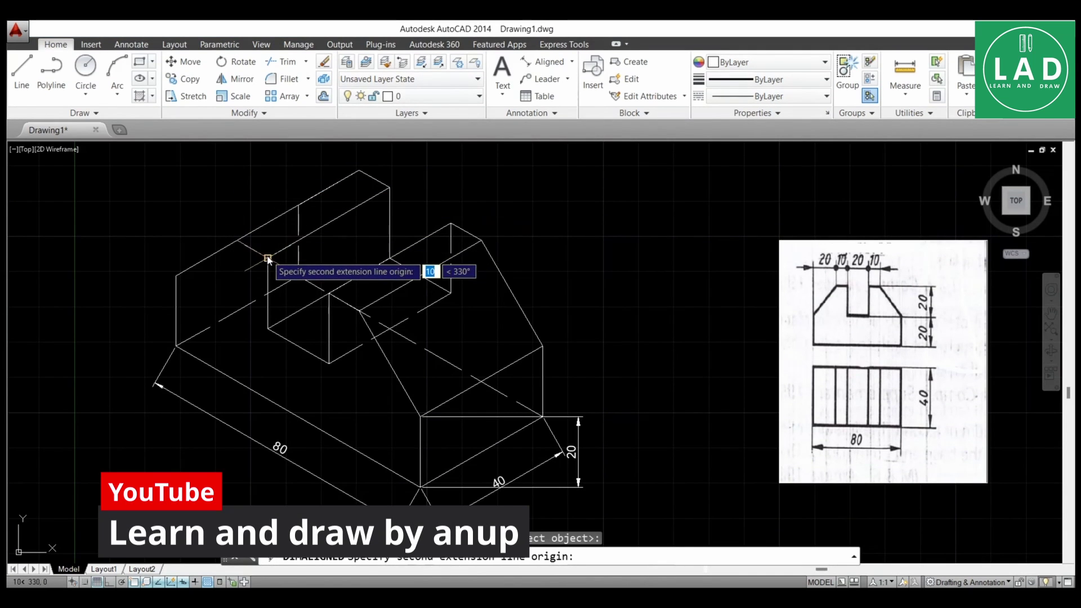
{"action": "left_click", "coordinate": [268, 258]}
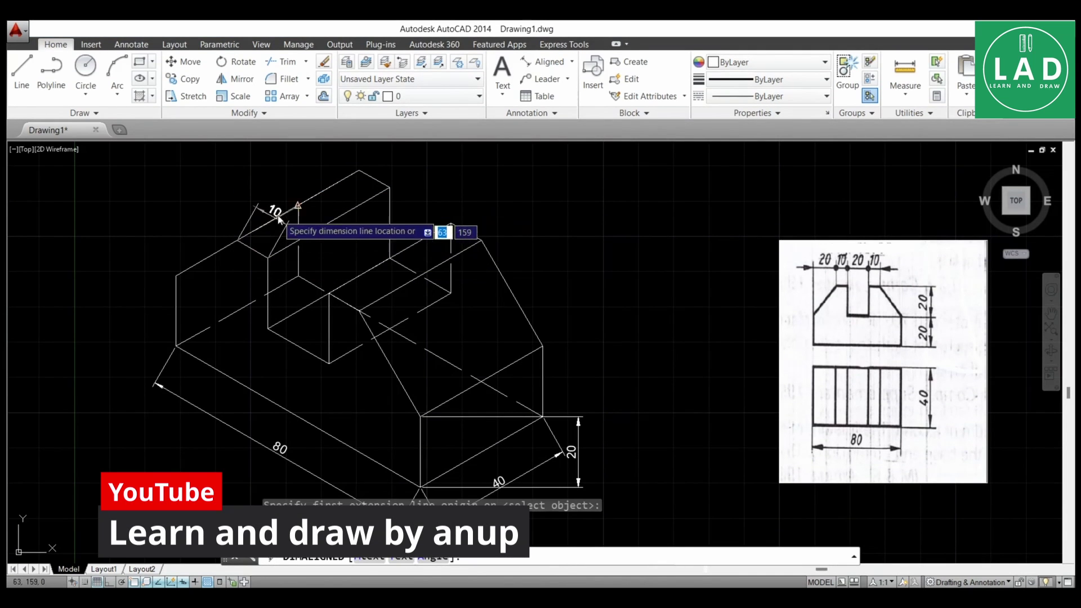
{"action": "left_click", "coordinate": [303, 172]}
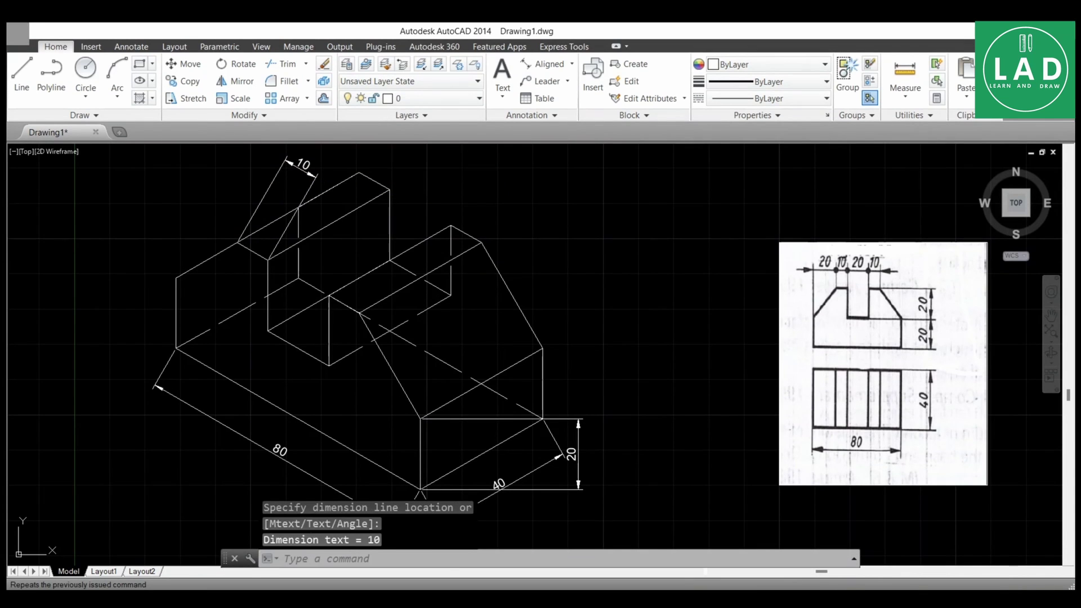
Step: Add an aligned dimension across the front bottom edge of the notch, placing it above the block
{"action": "key", "text": "Return"}
{"action": "left_click", "coordinate": [268, 328]}
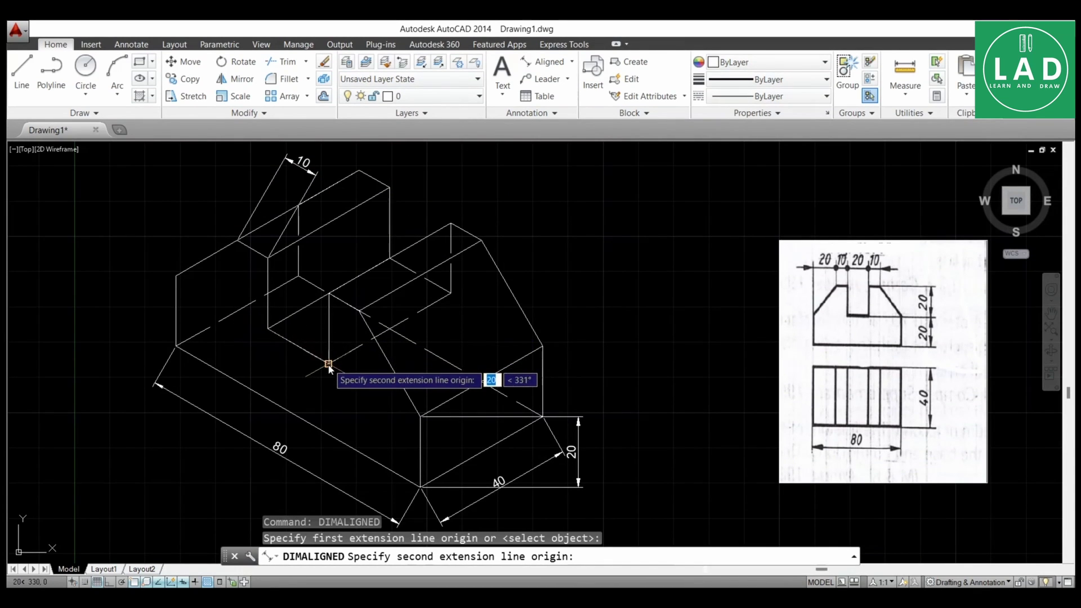
{"action": "left_click", "coordinate": [330, 361]}
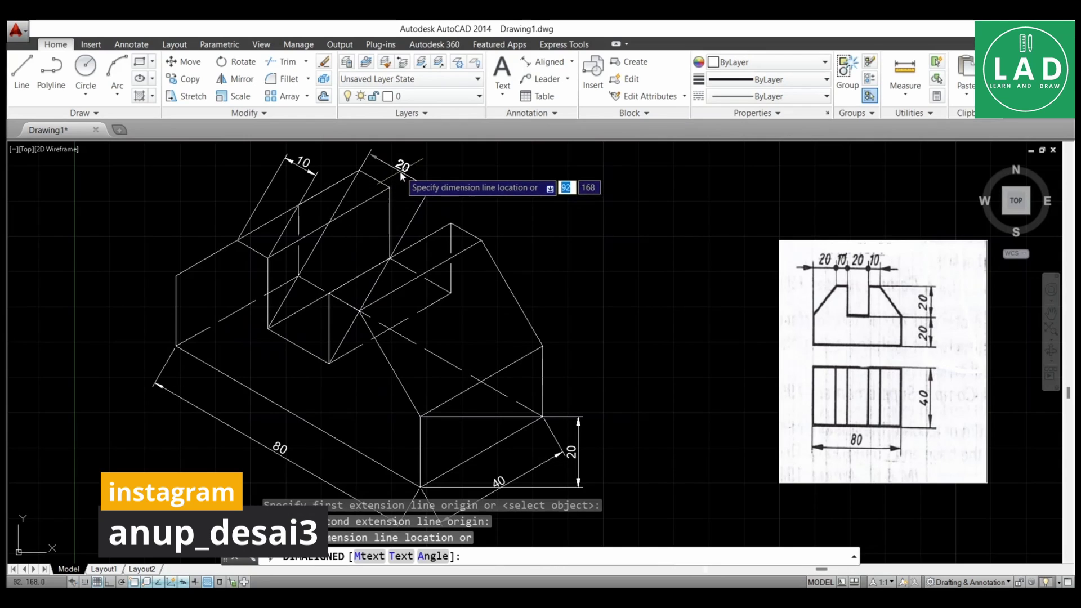
{"action": "left_click", "coordinate": [403, 174]}
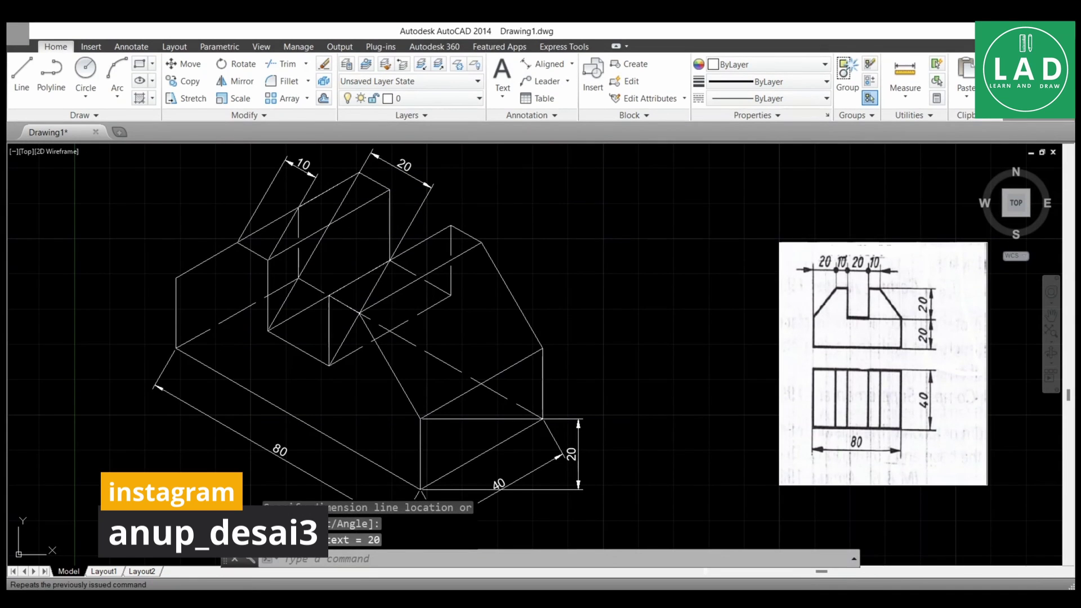
Step: Add an aligned dimension across the front end of the right raised part's top face, placing it above the block beside the notch dimension
{"action": "key", "text": "Return"}
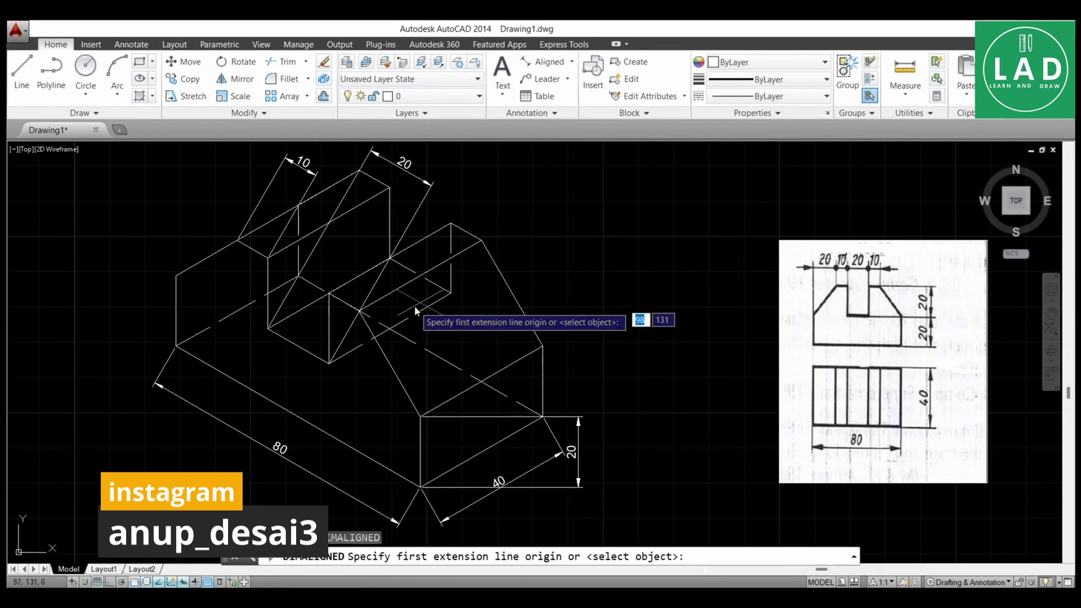
{"action": "left_click", "coordinate": [328, 294]}
{"action": "left_click", "coordinate": [359, 309]}
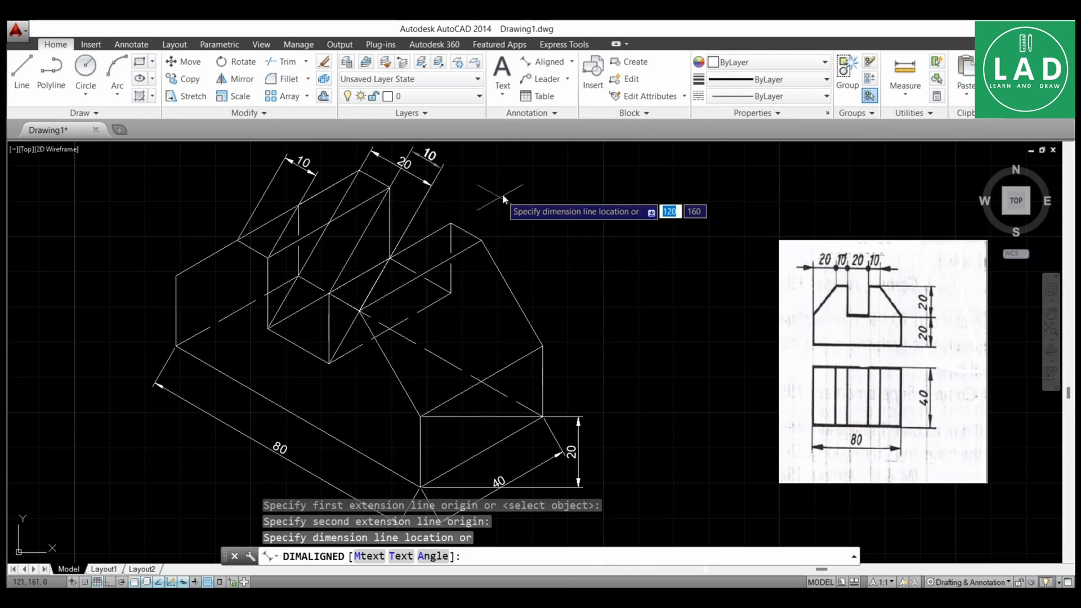
{"action": "left_click", "coordinate": [498, 205]}
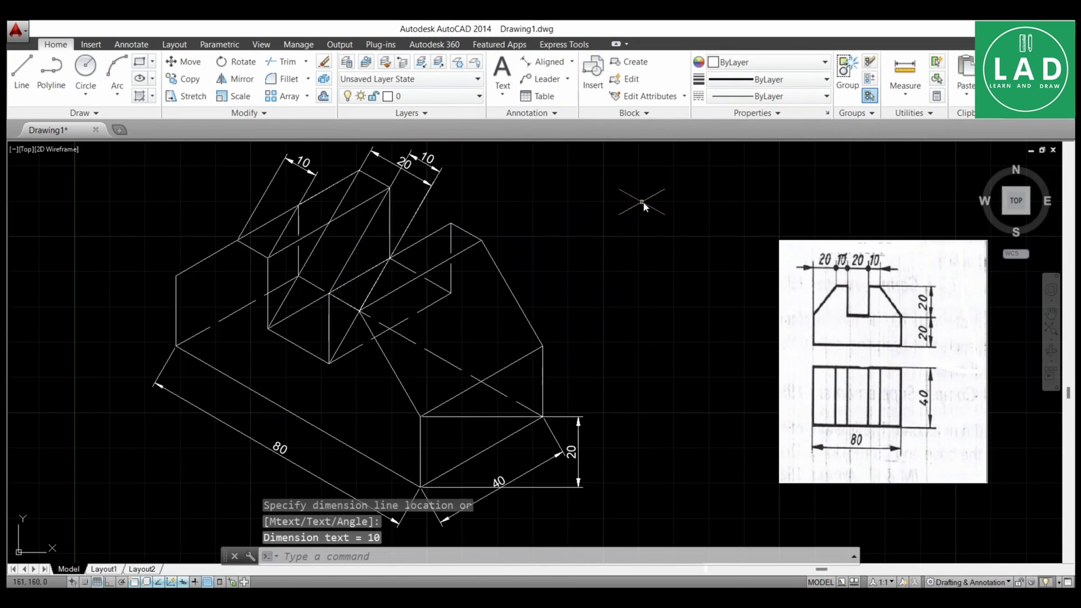